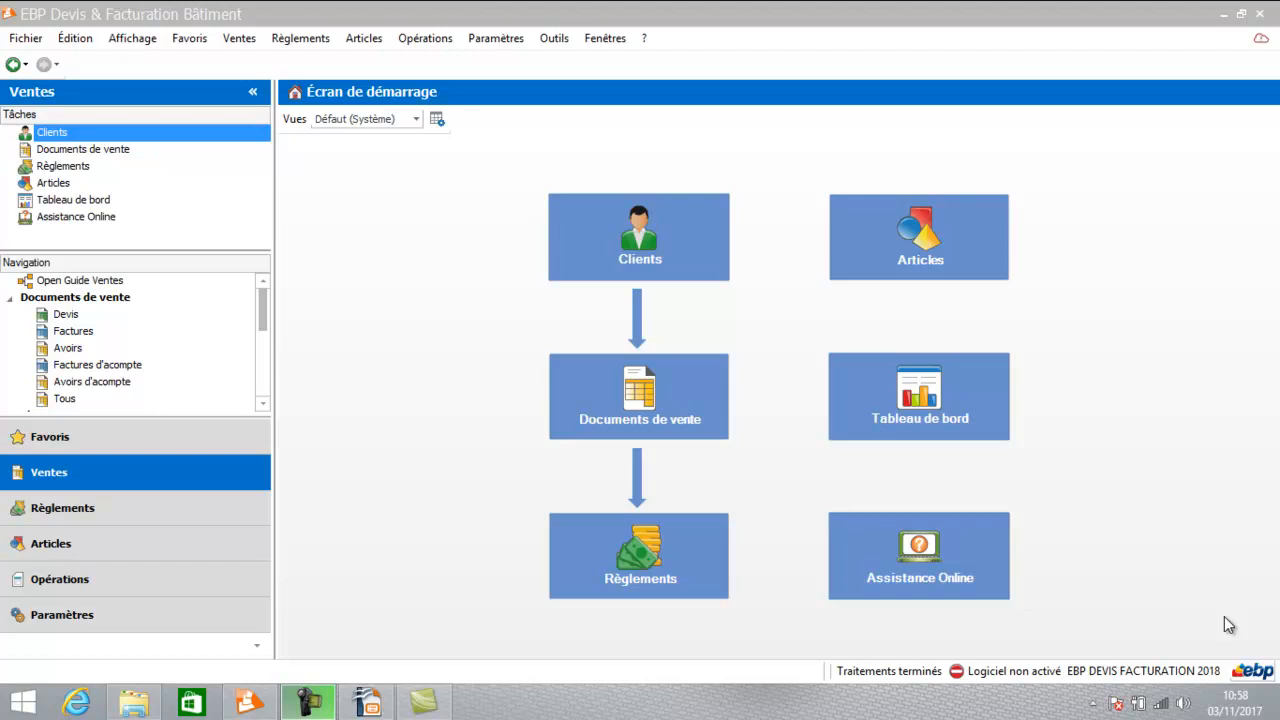
# Open quote DE00000005 from the quotes list of the sales documents.
pyautogui.click(628, 383)
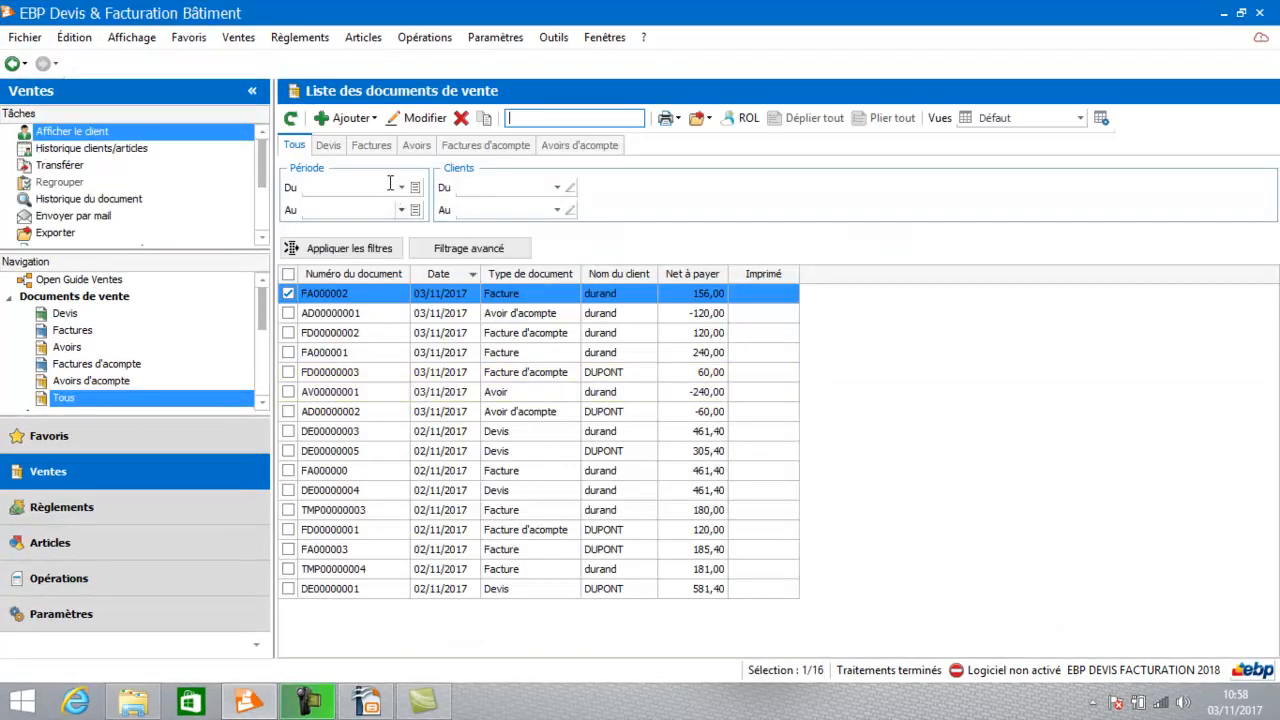
pyautogui.click(326, 147)
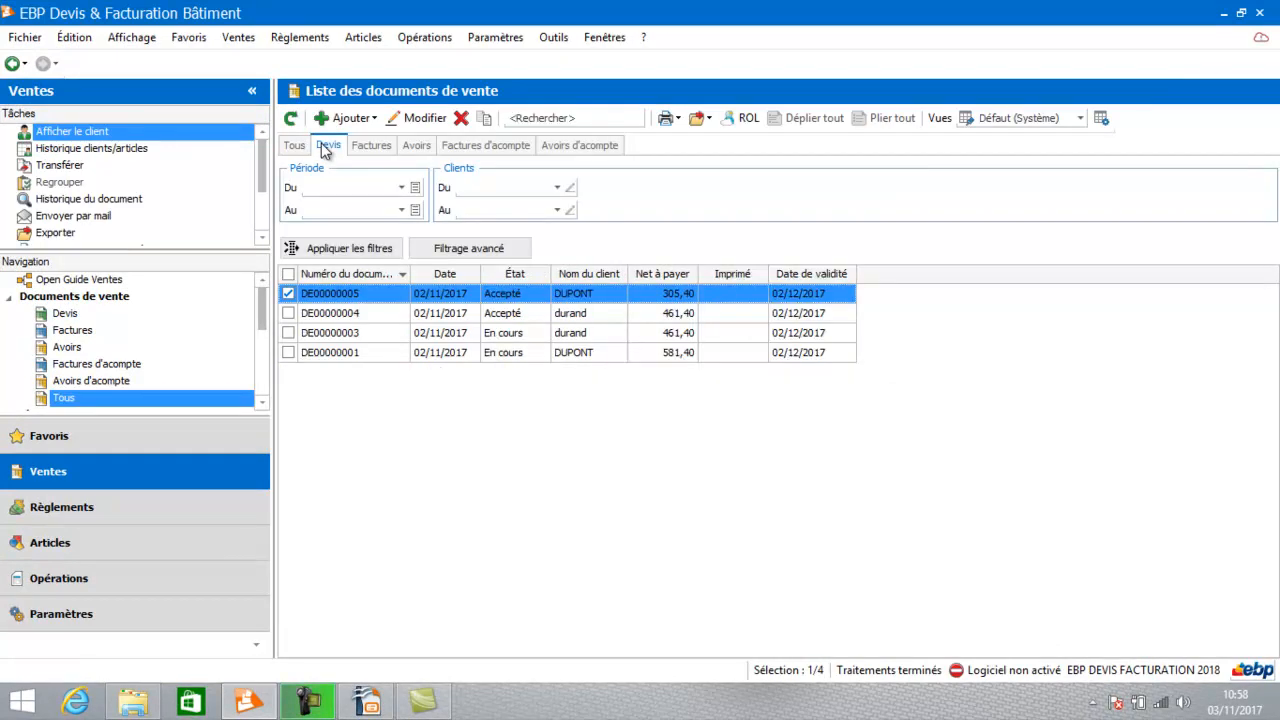
pyautogui.doubleClick(422, 292)
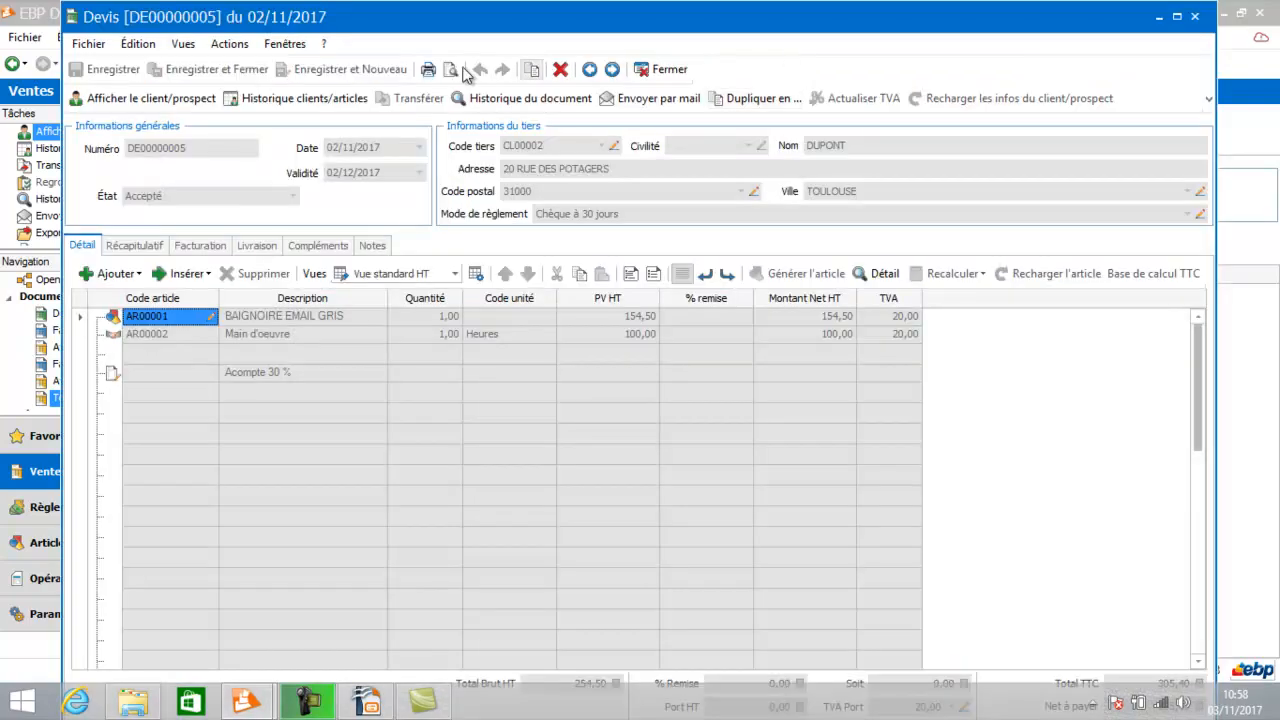
# Open the quote's print preview and start modifying its print template.
pyautogui.click(452, 69)
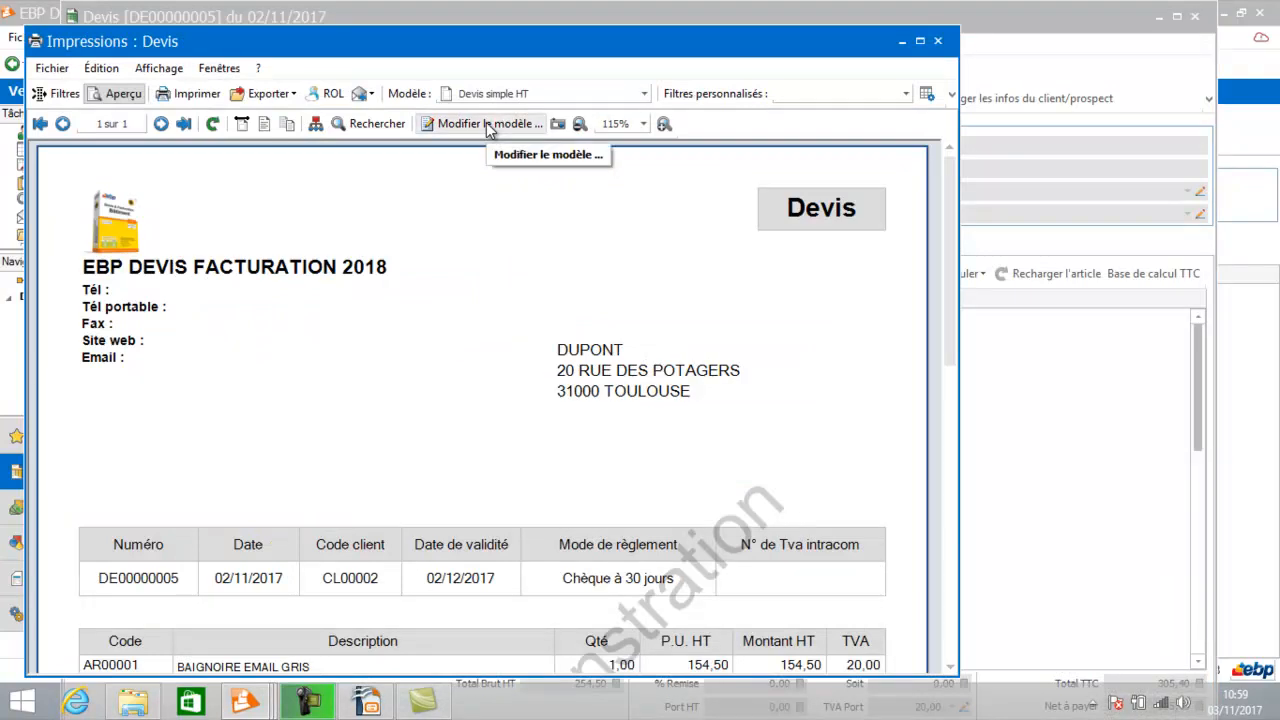
pyautogui.click(489, 128)
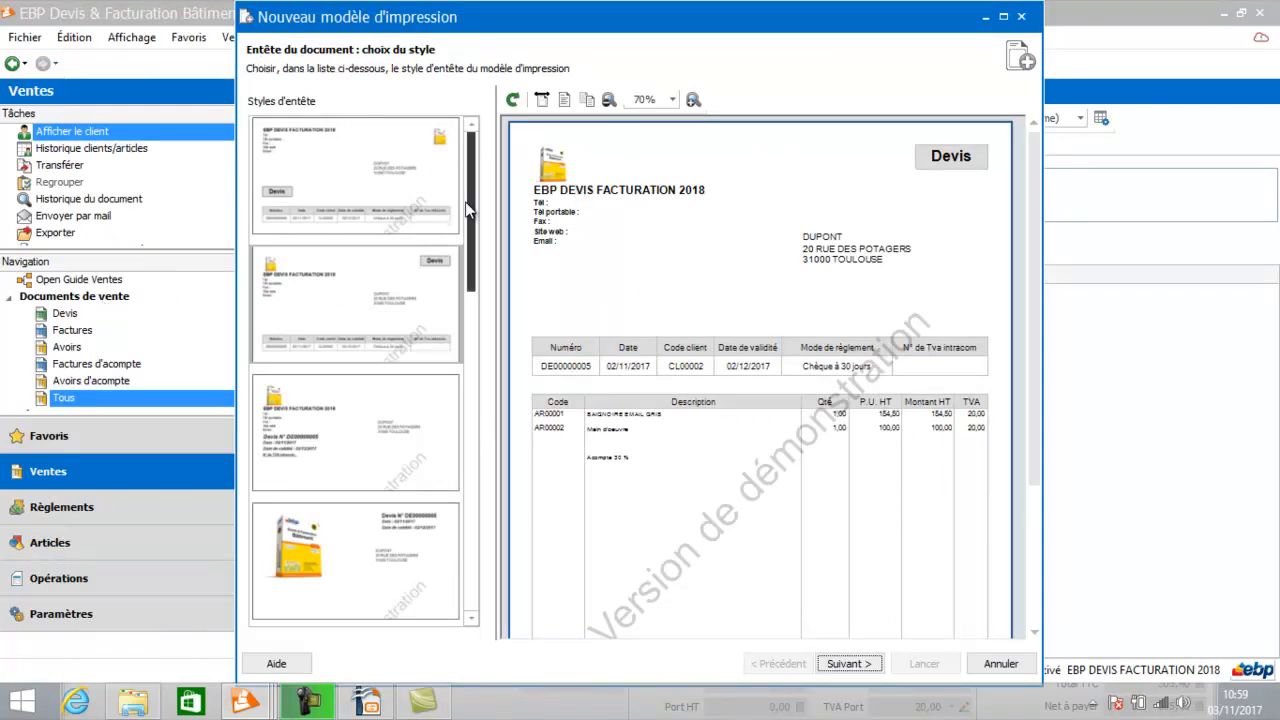
# Choose the header style with the boxed Devis and Numéro block and continue to the header data page.
pyautogui.moveTo(469, 194); pyautogui.dragTo(480, 403)
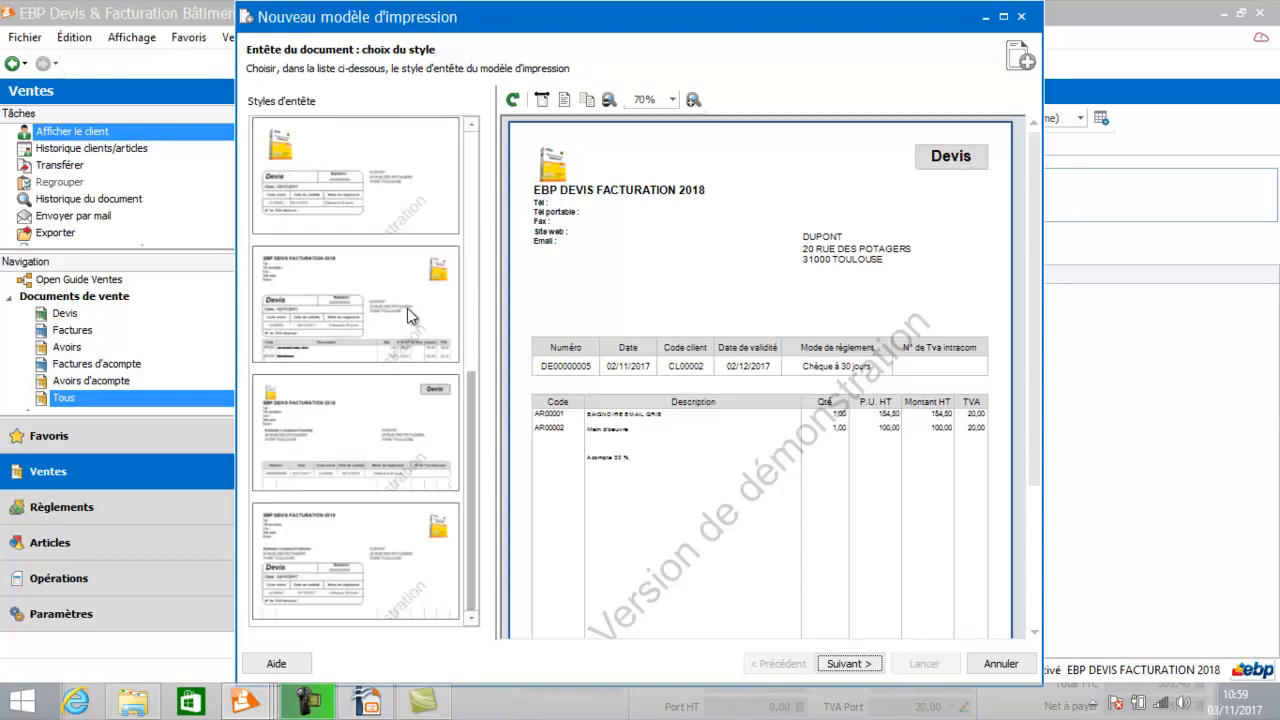
pyautogui.click(335, 196)
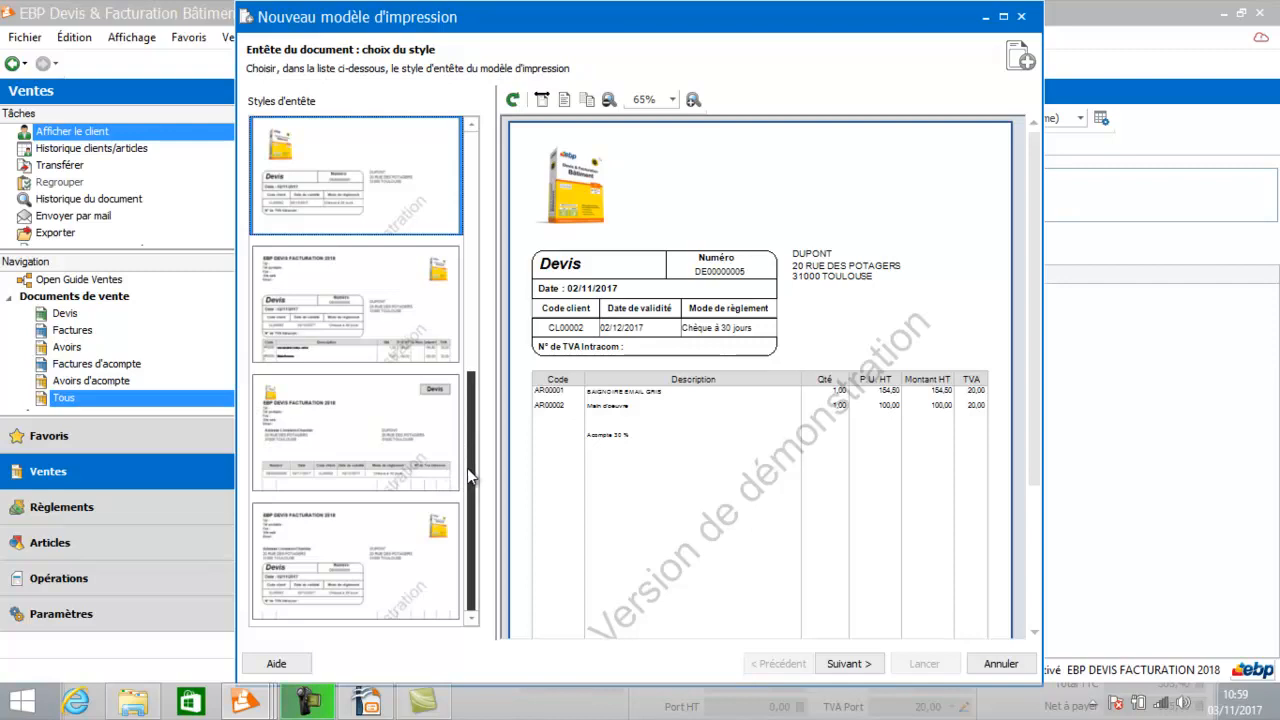
pyautogui.moveTo(467, 468); pyautogui.dragTo(465, 271)
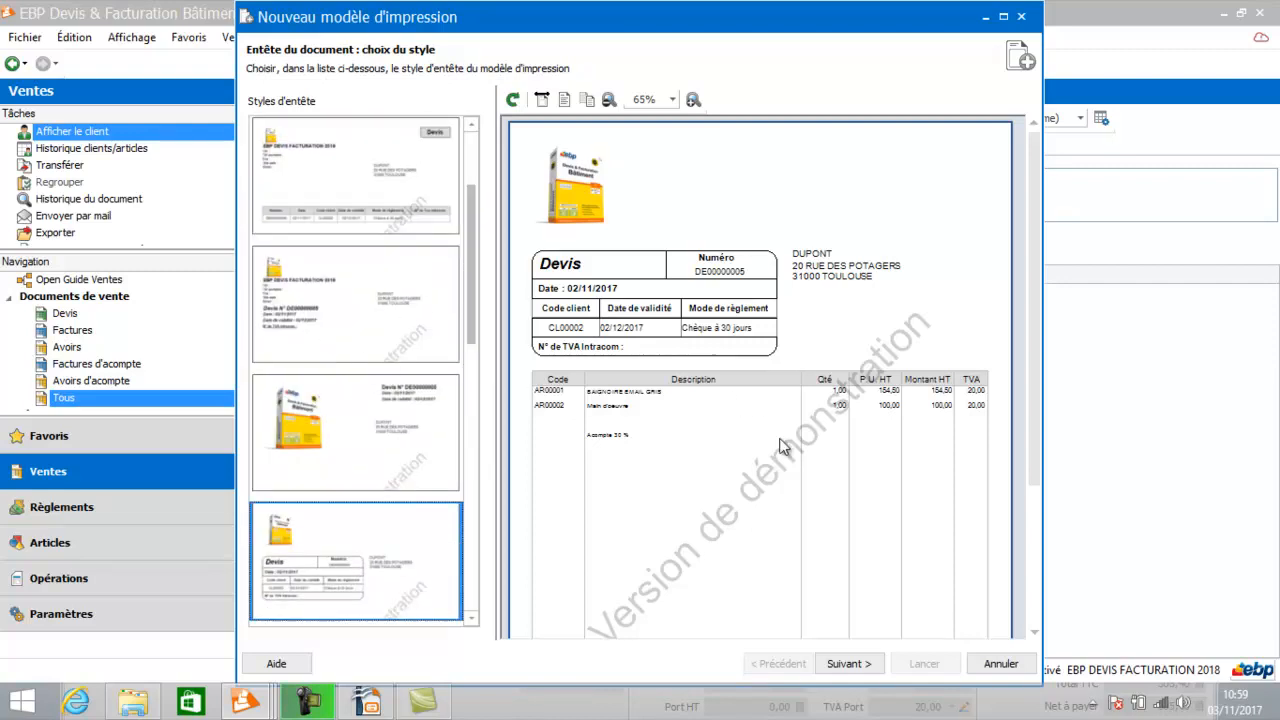
pyautogui.click(847, 664)
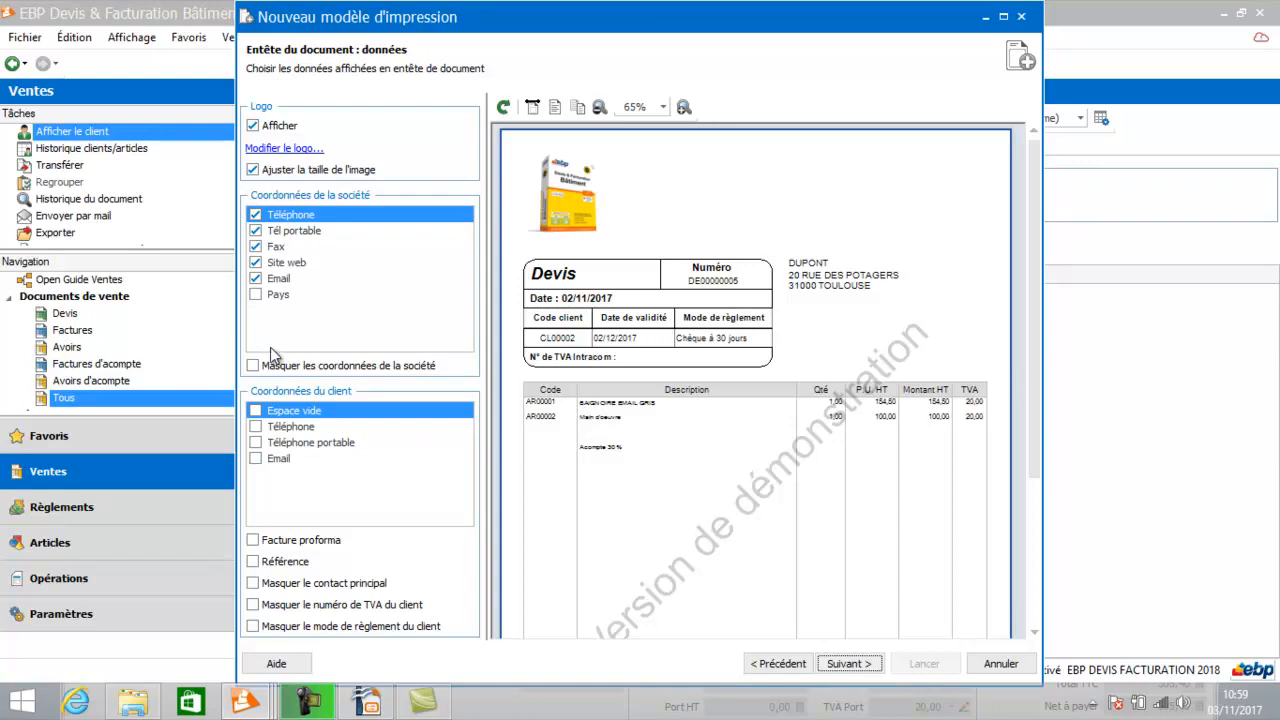
# Hide the company fax number in the header and continue to the document body columns.
pyautogui.click(256, 248)
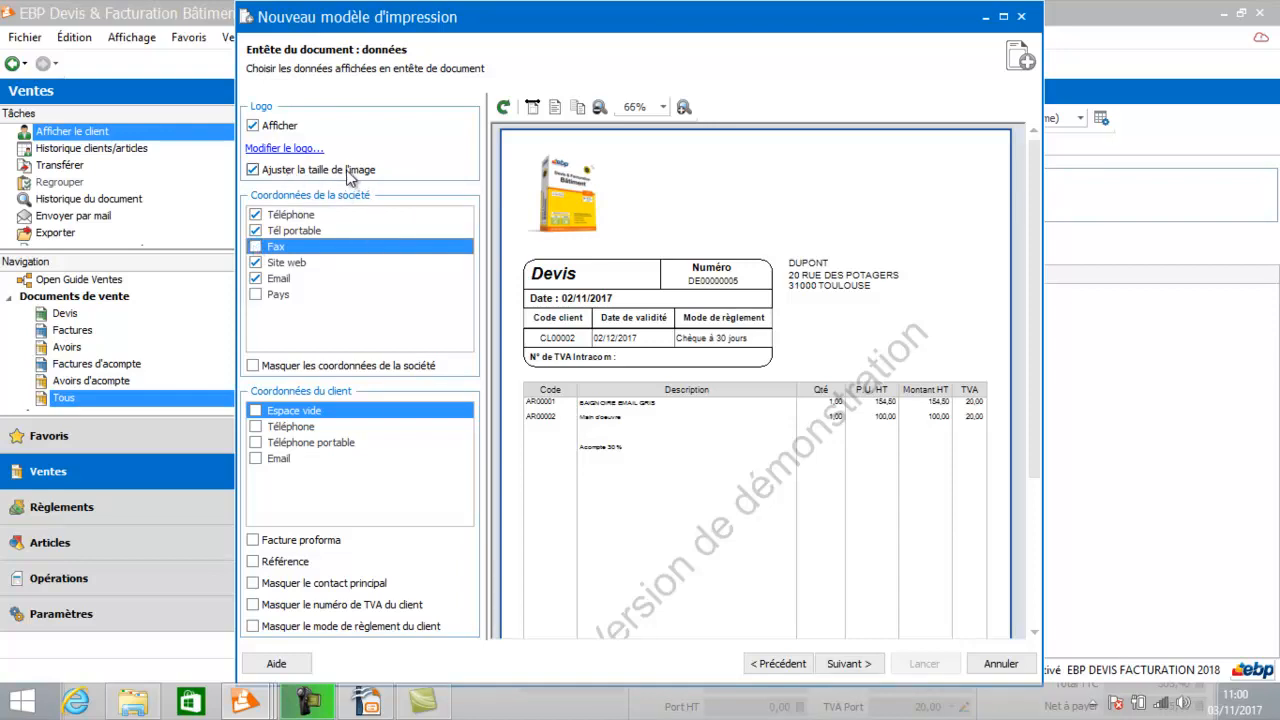
pyautogui.click(288, 149)
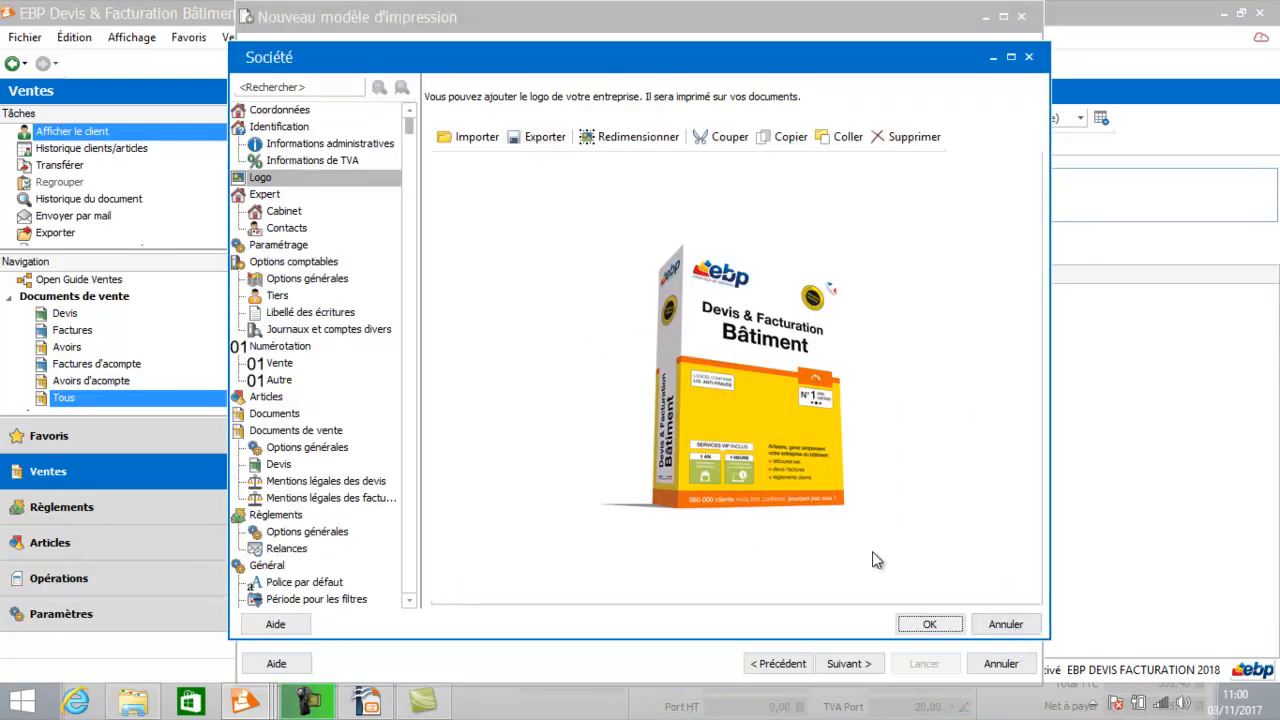
pyautogui.click(1008, 626)
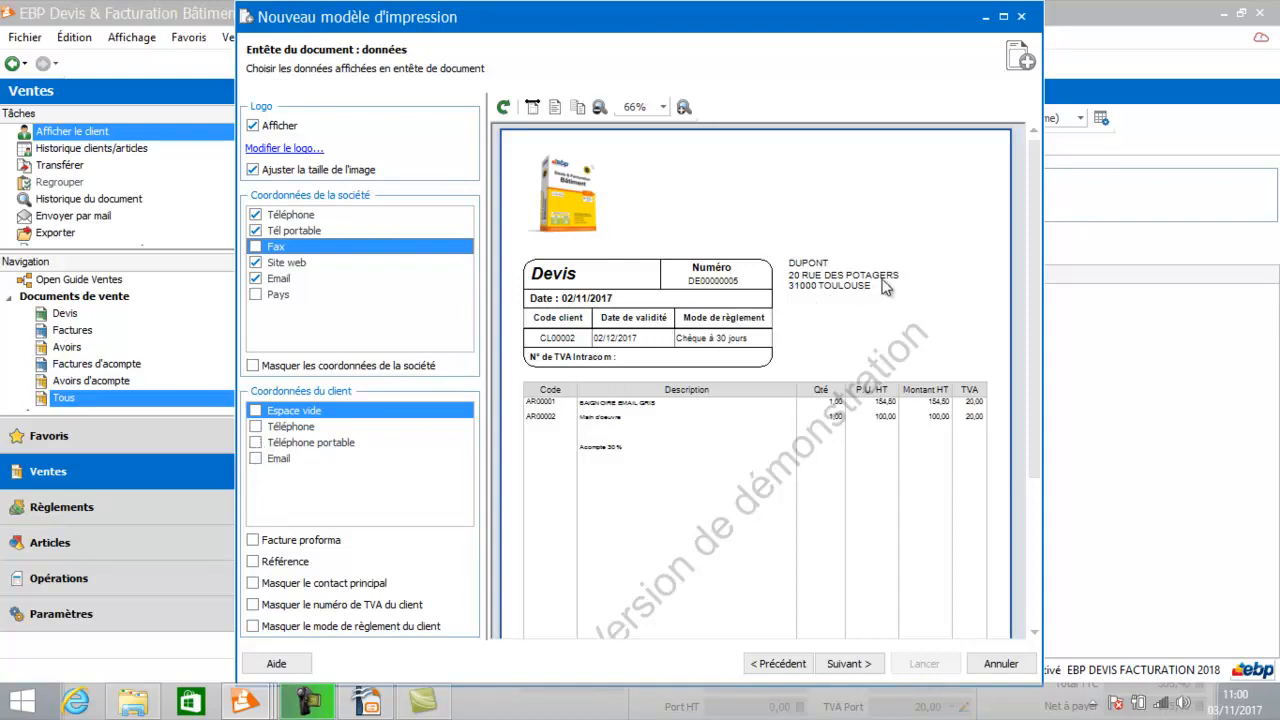
pyautogui.scroll(-1, 812, 290)
pyautogui.click(845, 664)
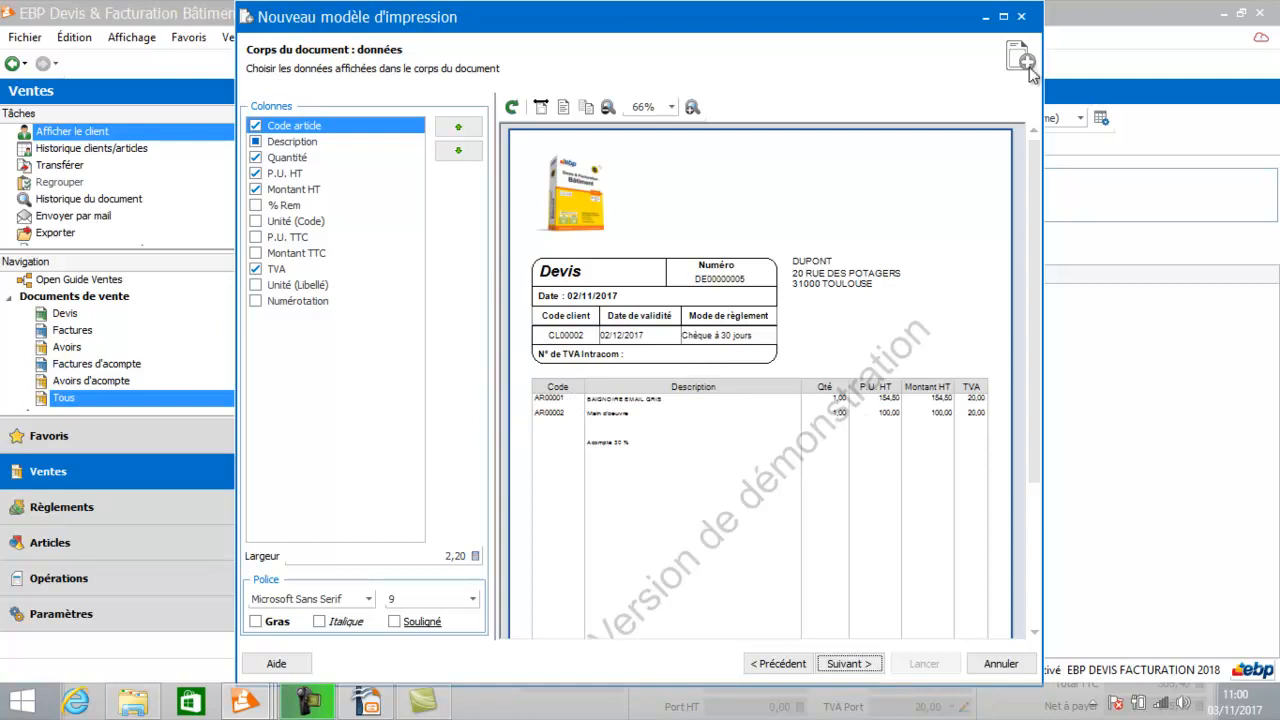
# Maximize the template wizard and add the Unité (Code) column to the document body.
pyautogui.click(1003, 17)
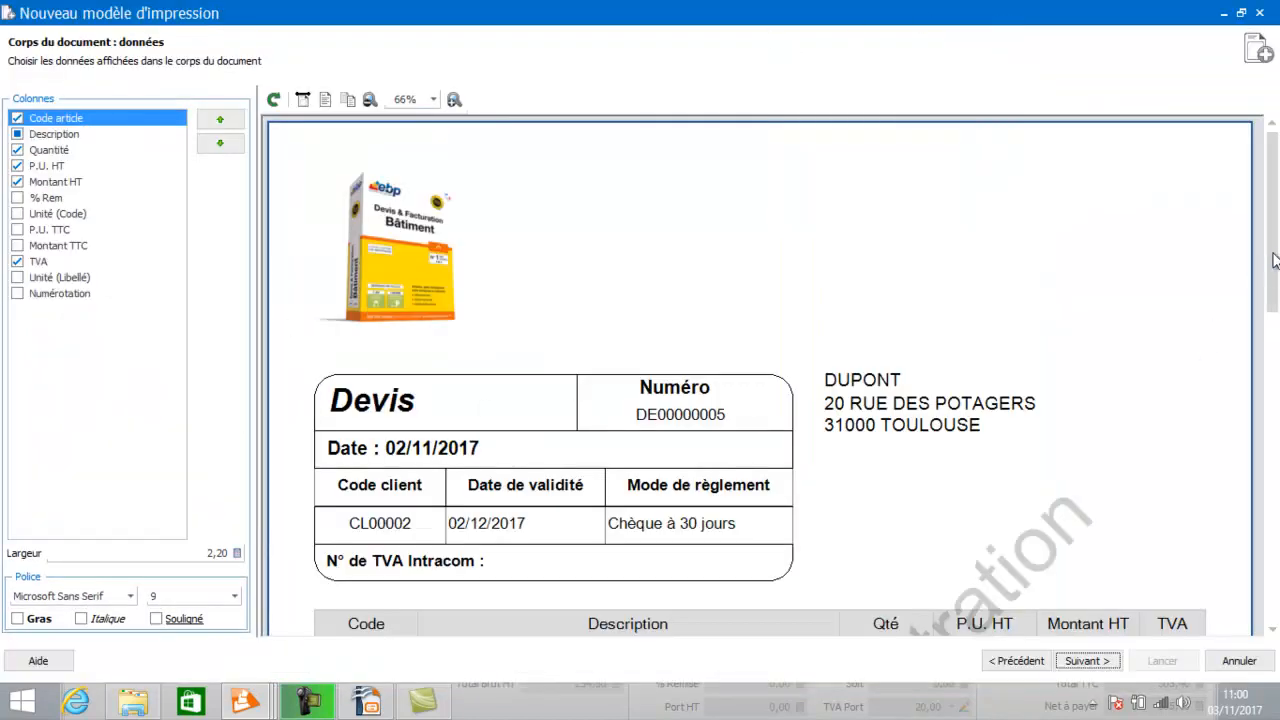
pyautogui.moveTo(1274, 256); pyautogui.dragTo(1278, 384)
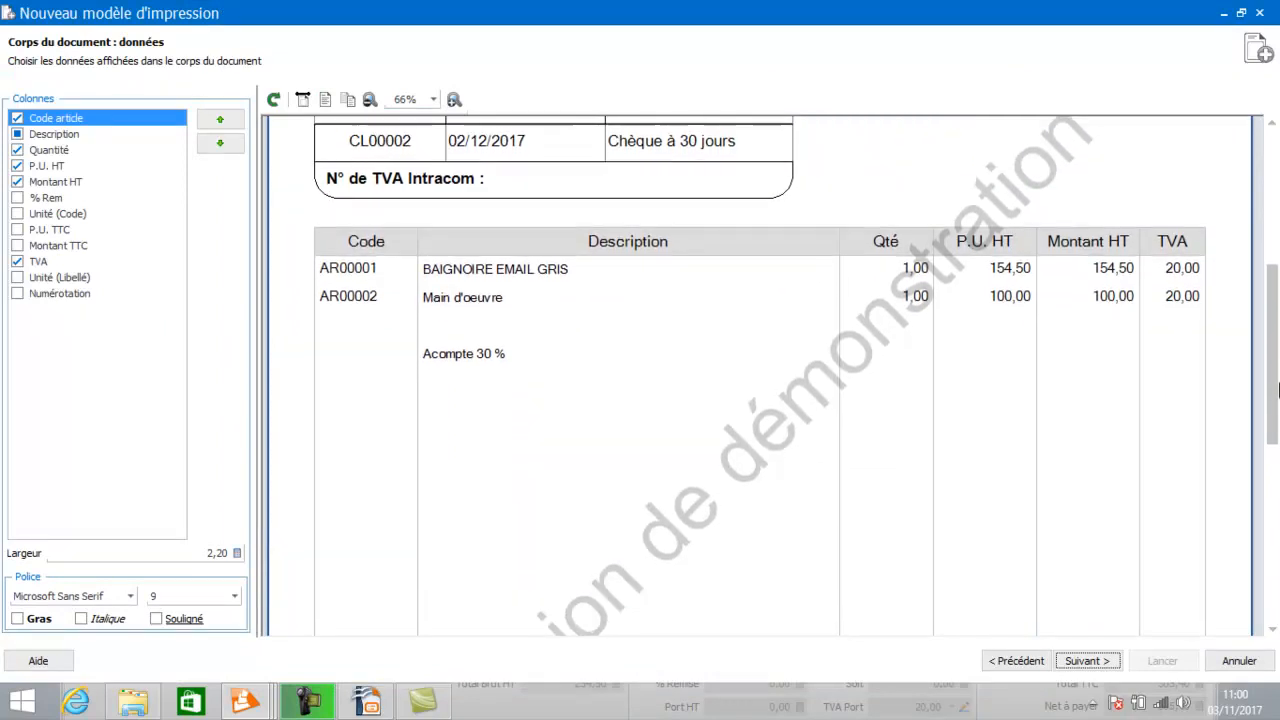
pyautogui.click(15, 216)
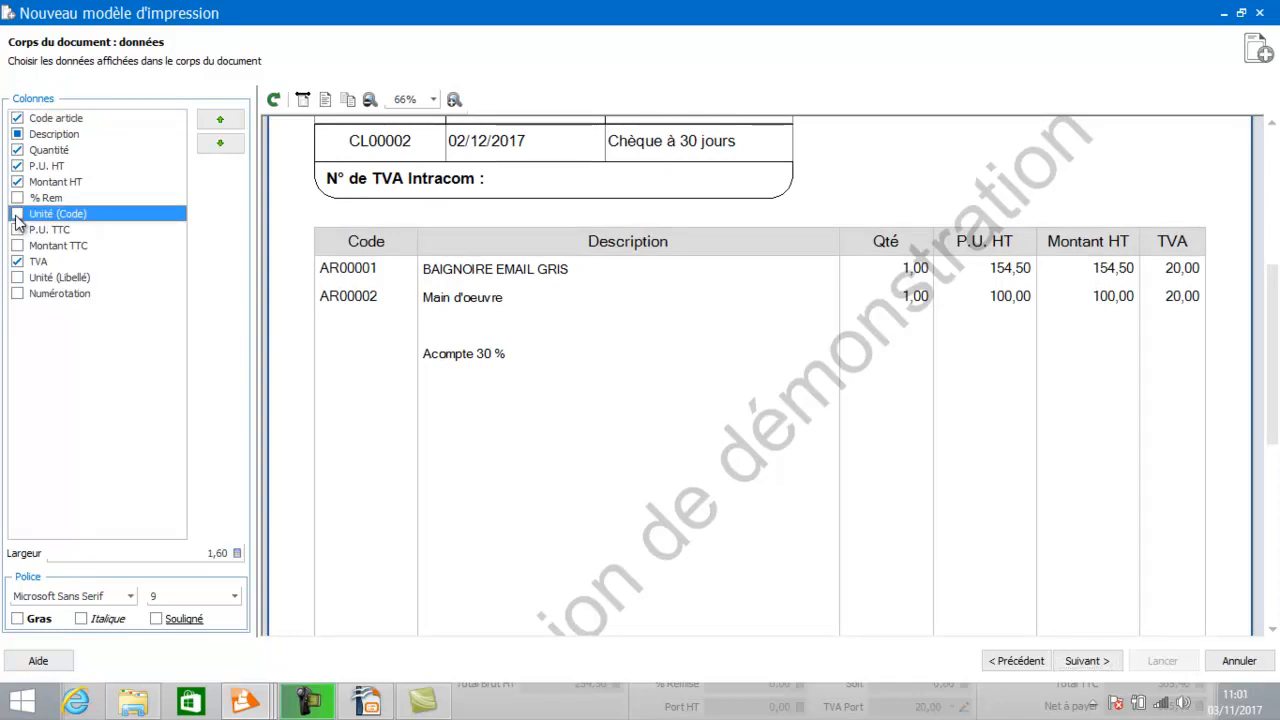
pyautogui.click(15, 216)
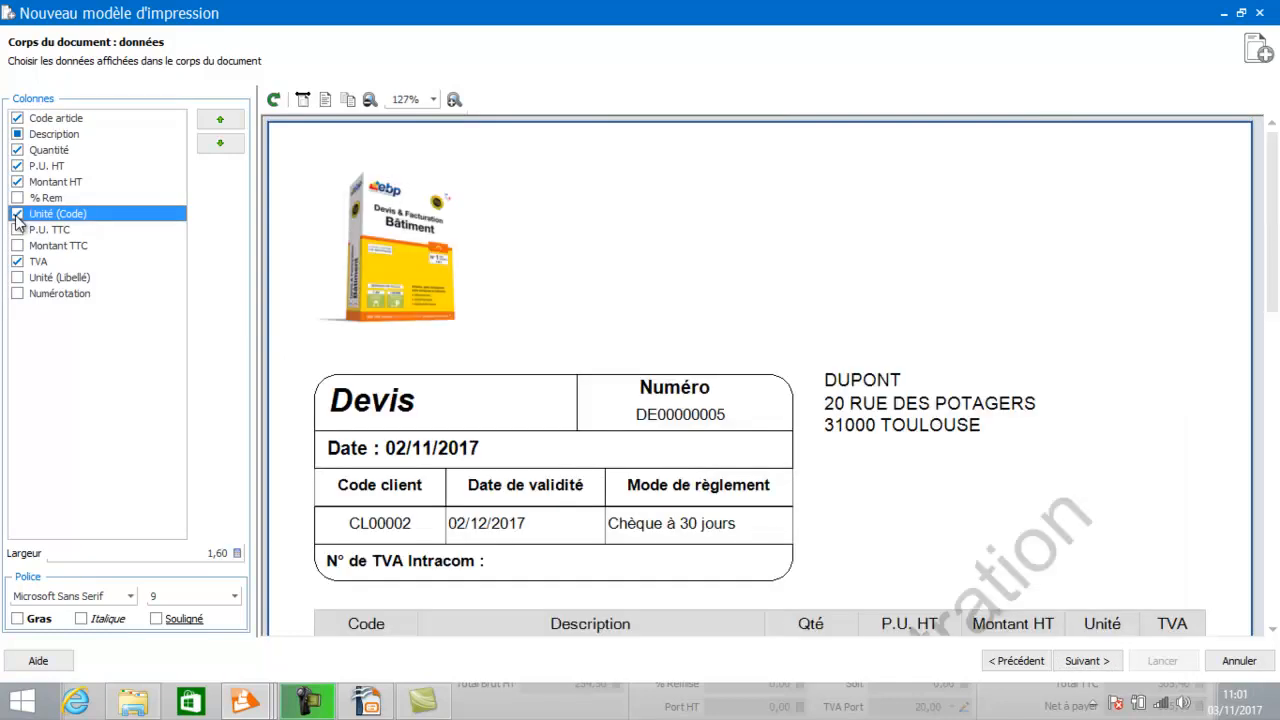
pyautogui.moveTo(1272, 215); pyautogui.dragTo(1277, 331)
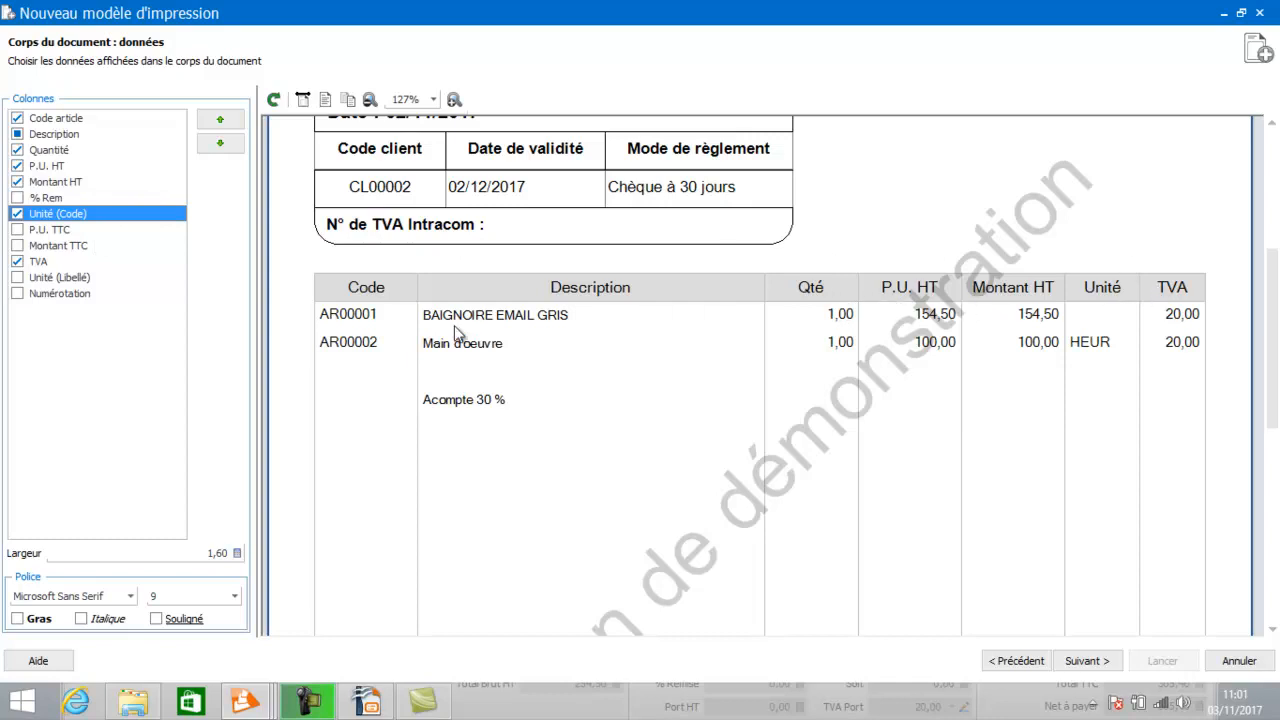
# Move the Unité (Code) column up to follow Quantité and continue to the footer settings.
pyautogui.click(221, 122)
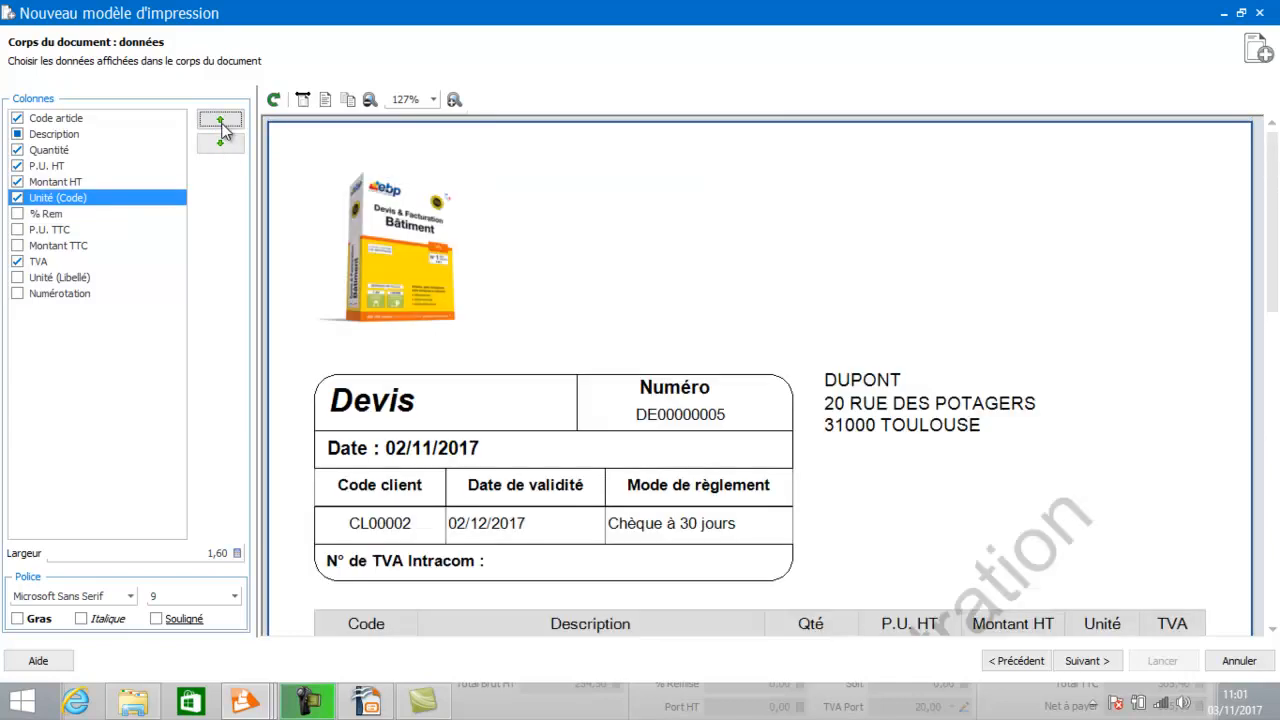
pyautogui.click(221, 122)
pyautogui.click(221, 122)
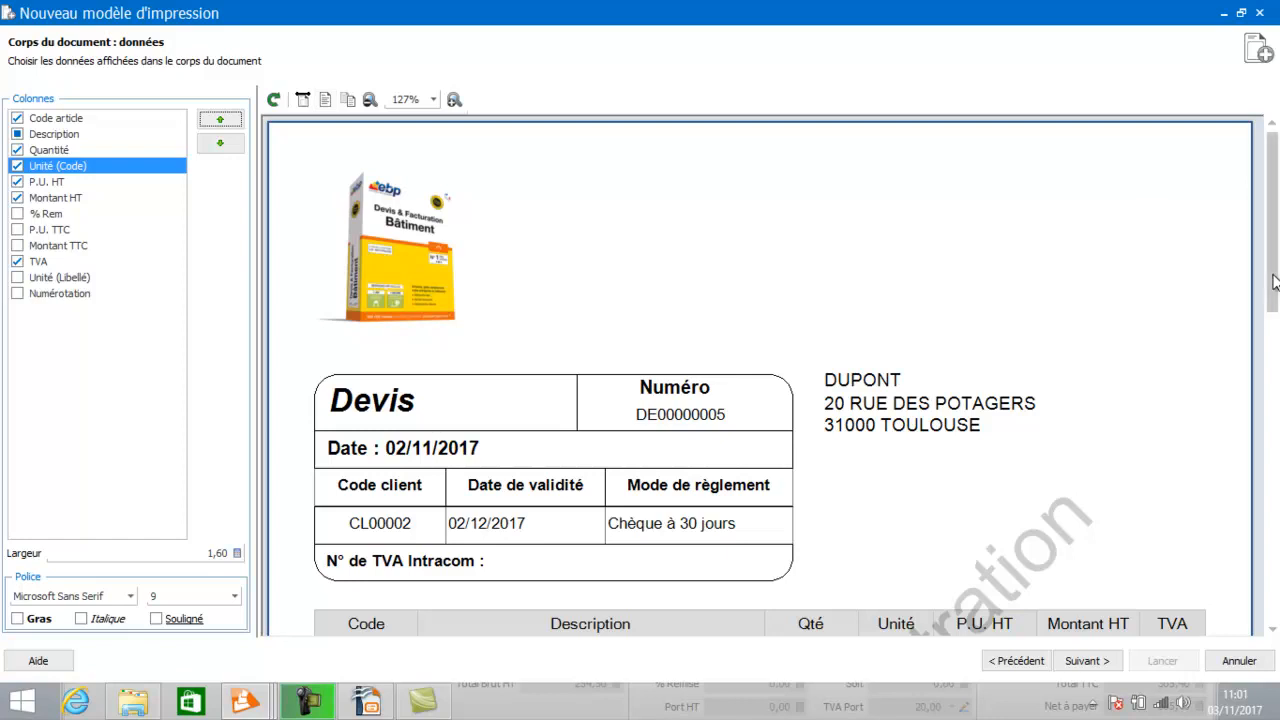
pyautogui.moveTo(1274, 283); pyautogui.dragTo(1267, 396)
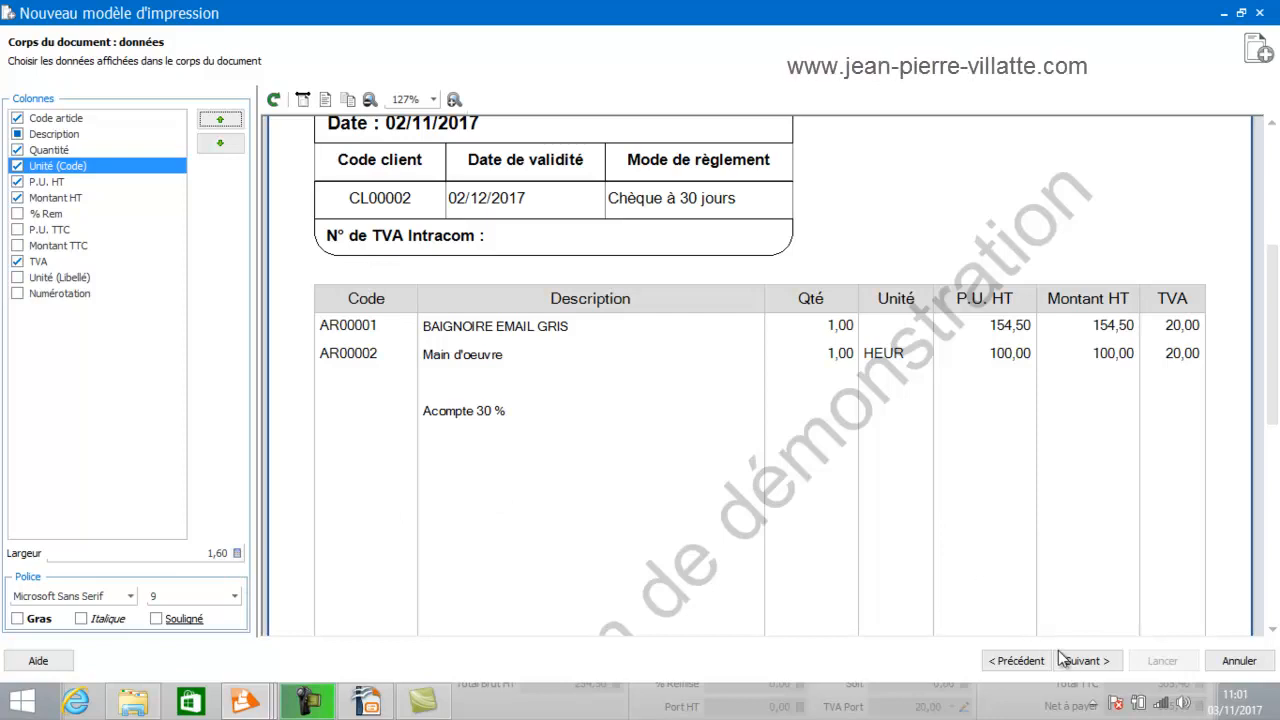
pyautogui.click(1097, 664)
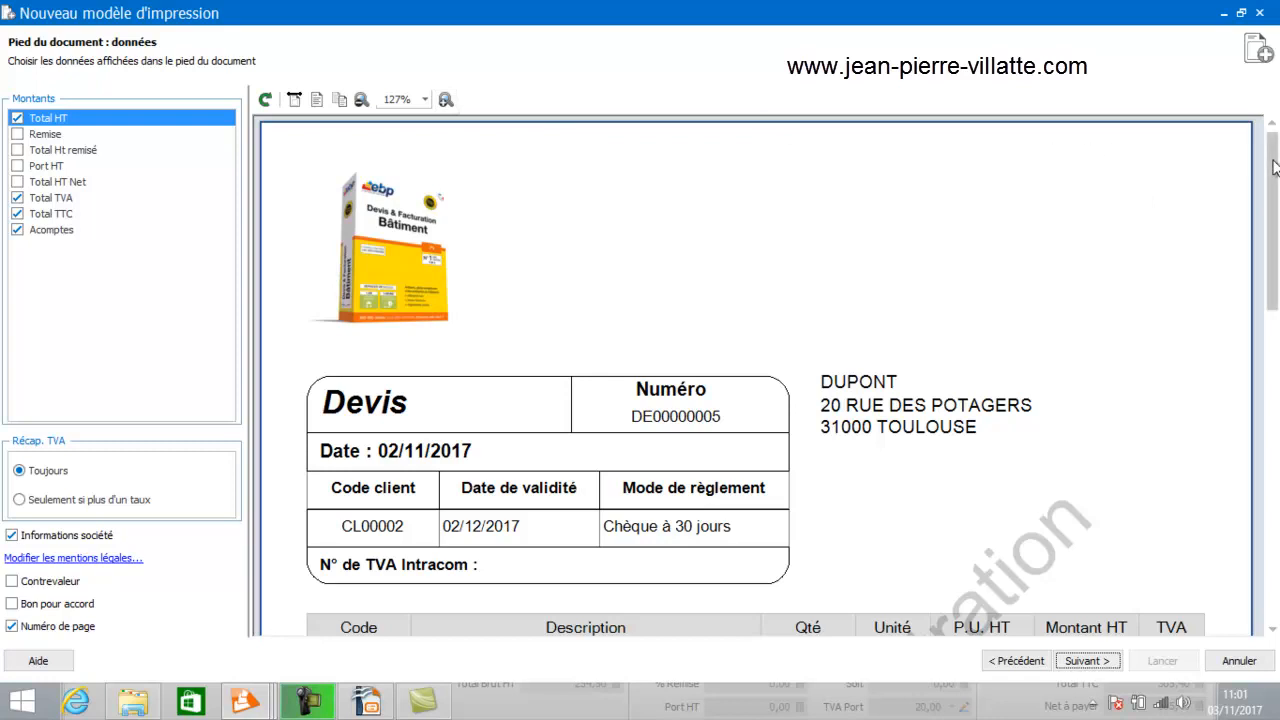
# Add Port HT to the footer totals.
pyautogui.moveTo(1275, 167); pyautogui.dragTo(1277, 480)
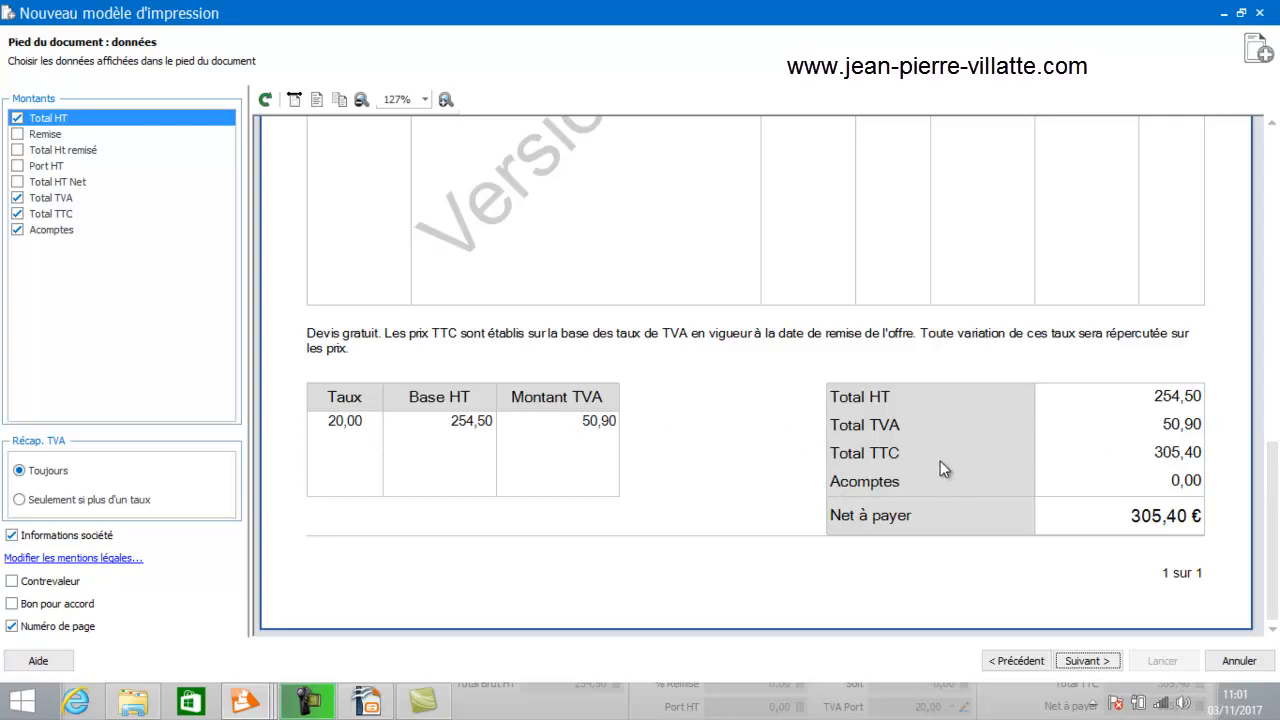
pyautogui.click(17, 166)
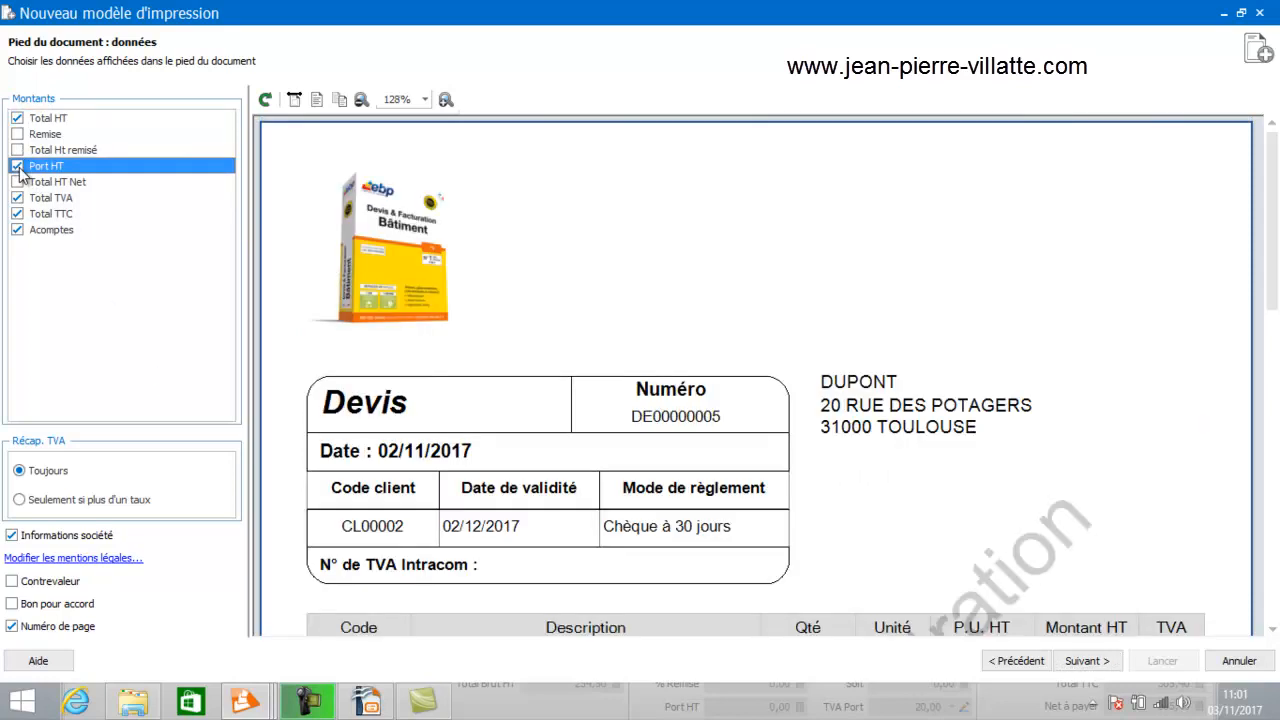
pyautogui.scroll(-5, 1272, 188)
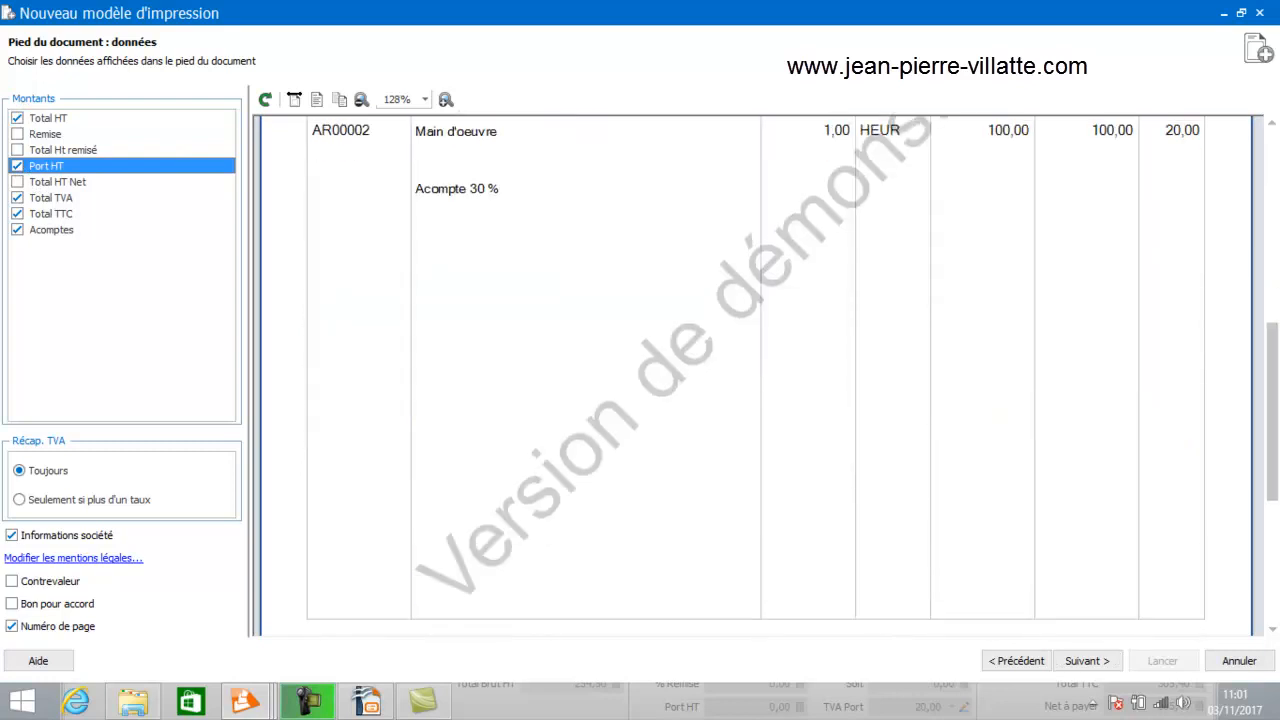
pyautogui.scroll(-3, 750, 375)
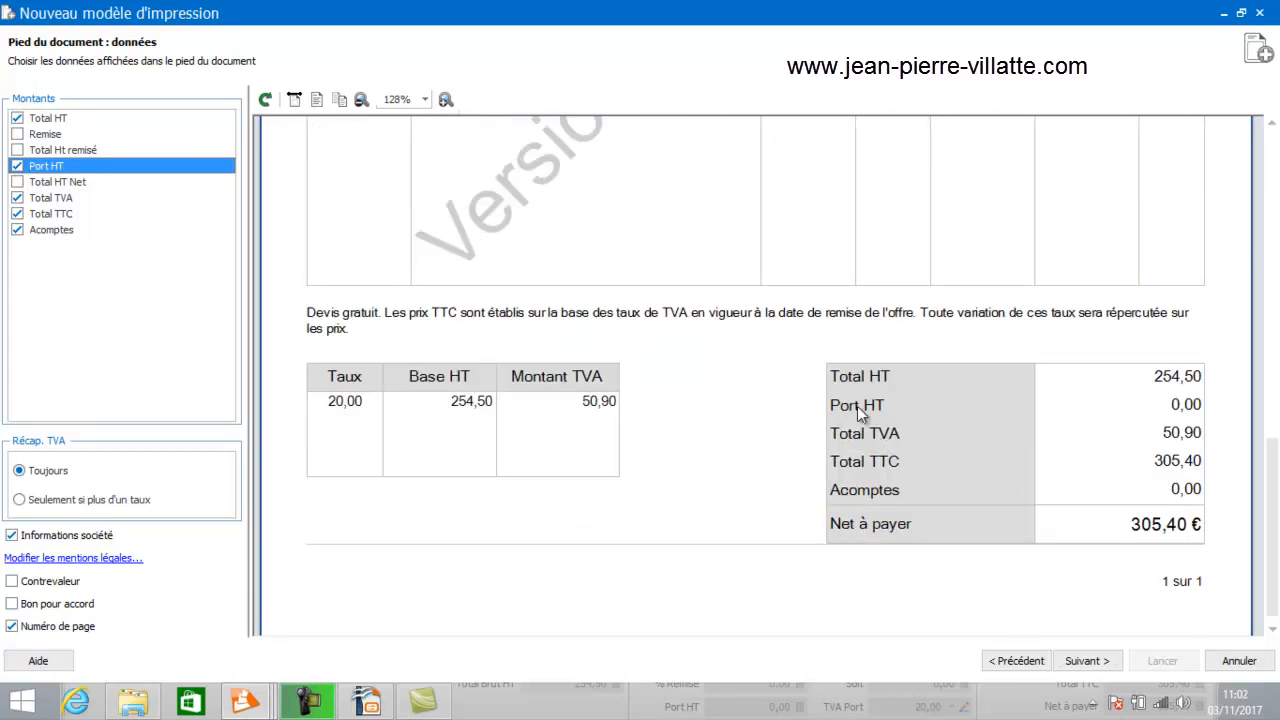
# Enable the Bon pour accord signature mention and continue past the formatting page.
pyautogui.click(12, 605)
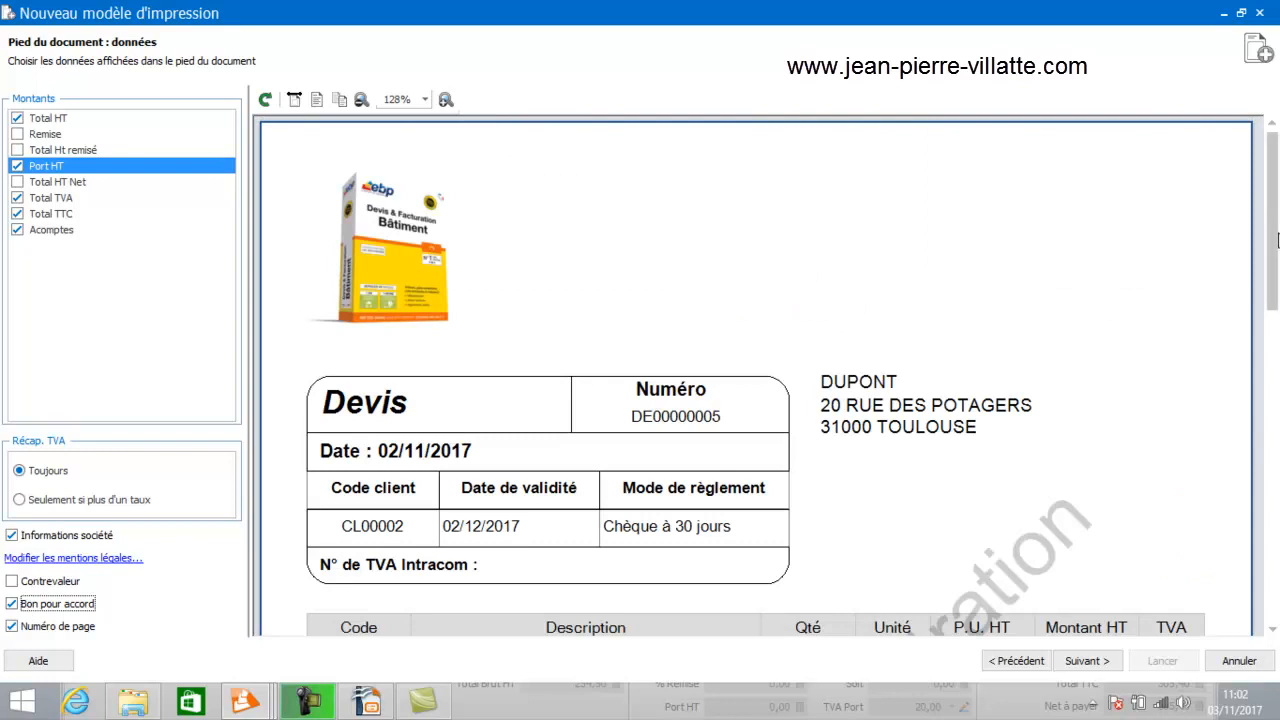
pyautogui.moveTo(1273, 230); pyautogui.dragTo(1273, 542)
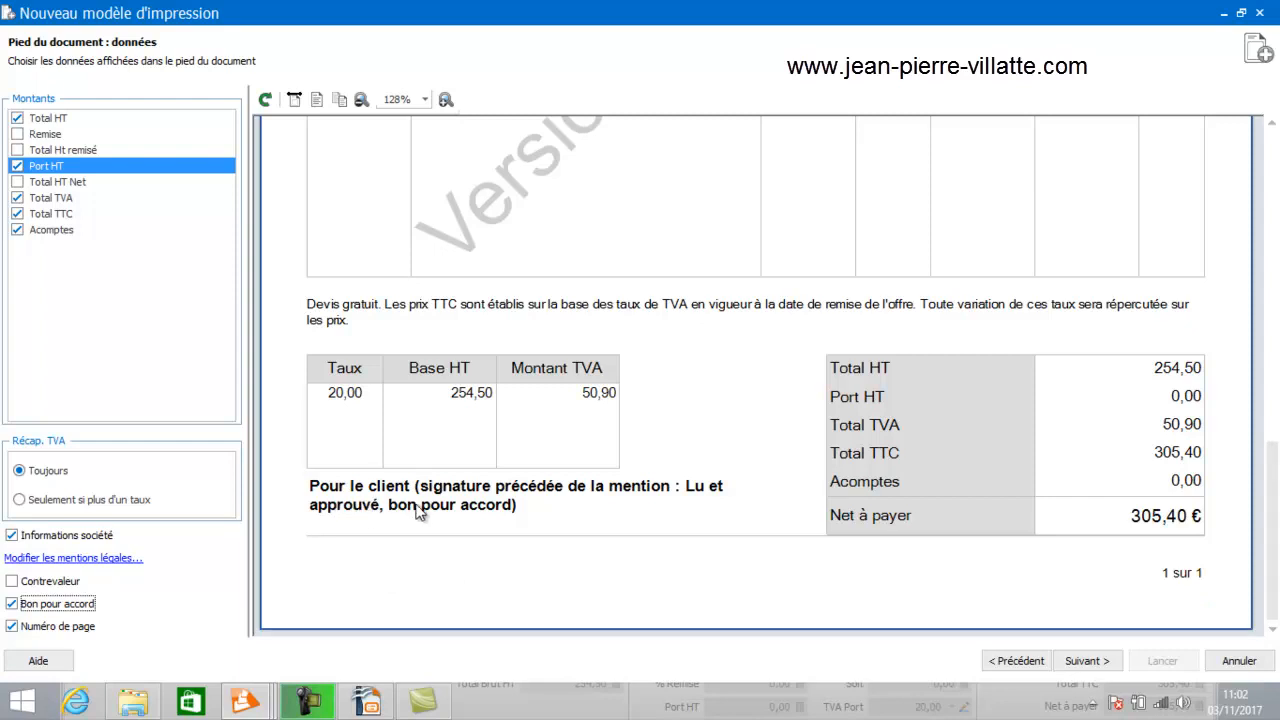
pyautogui.click(1086, 668)
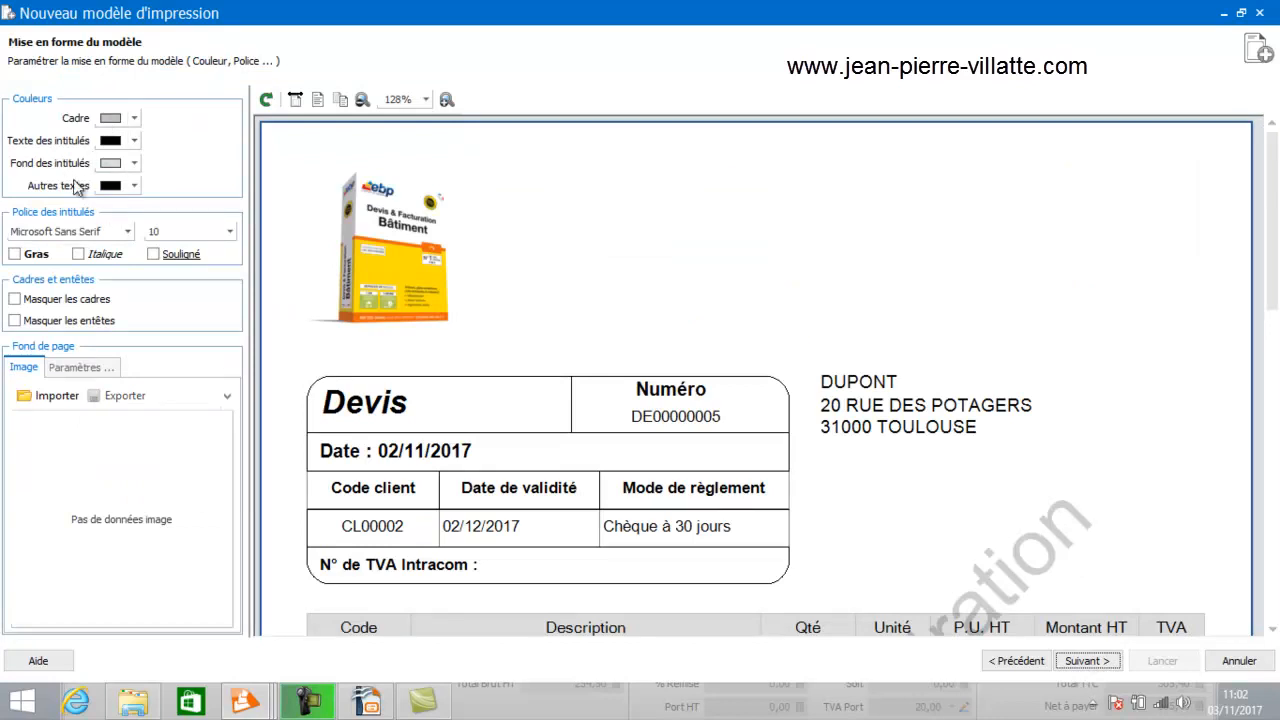
pyautogui.moveTo(1270, 177); pyautogui.dragTo(1270, 307)
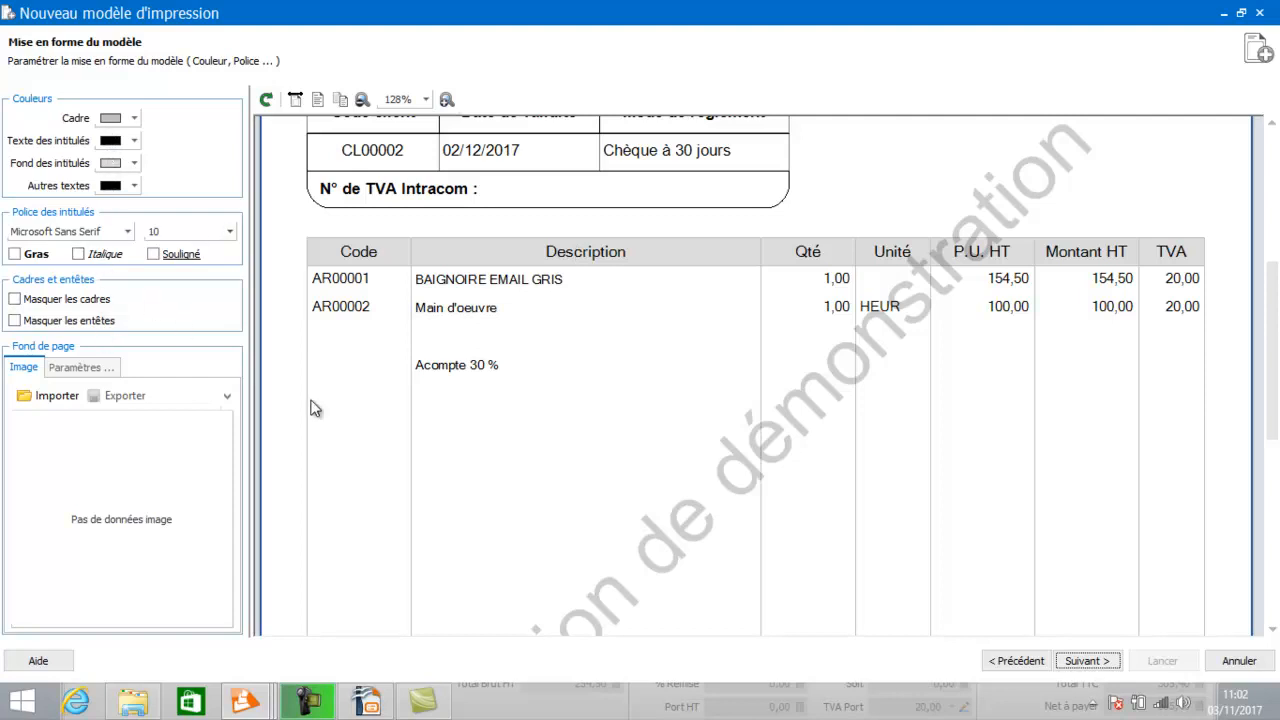
pyautogui.click(1090, 662)
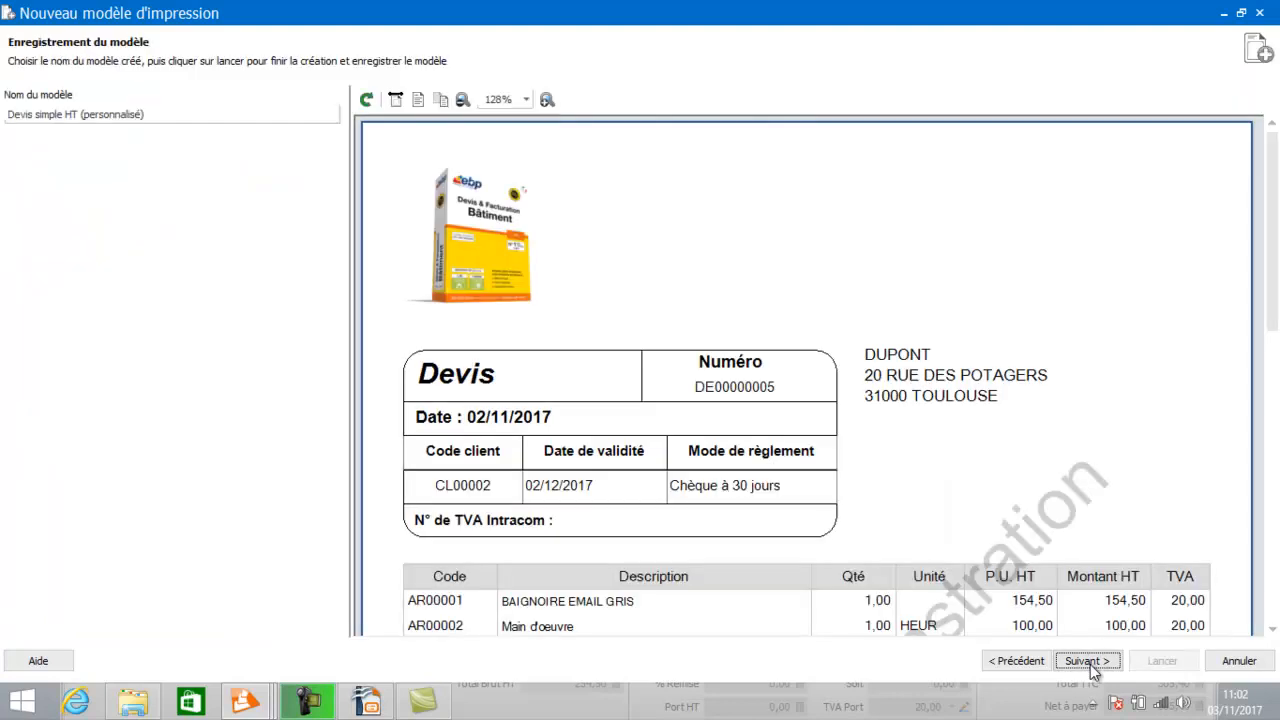
# Name the new print template Devis demo and continue to the summary page.
pyautogui.click(165, 114)
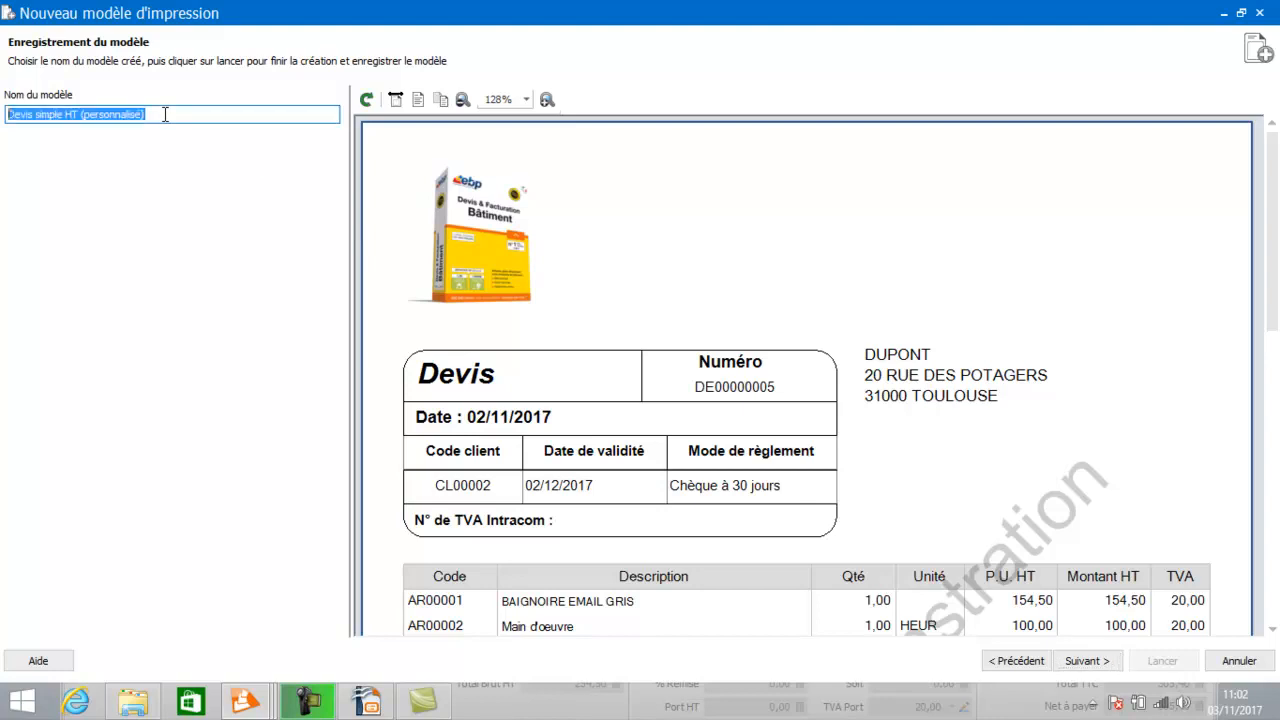
pyautogui.click(165, 114)
pyautogui.press('BackSpace')
pyautogui.press('BackSpace')
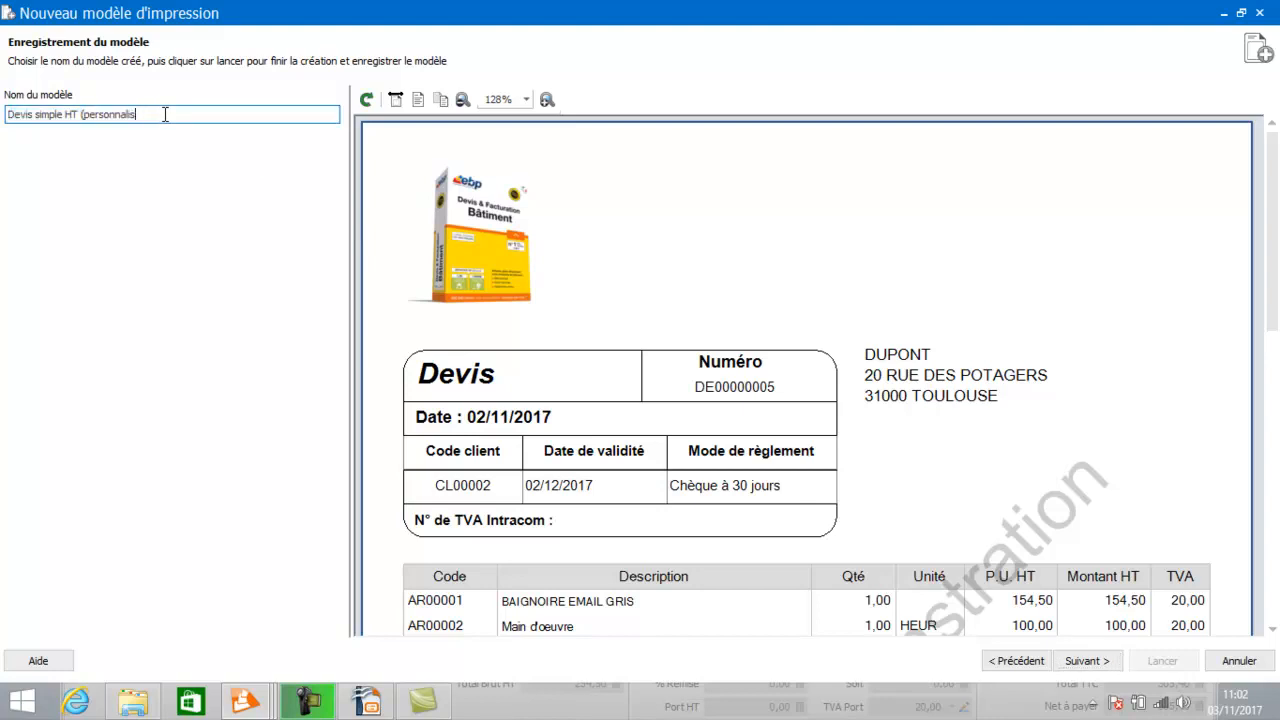
pyautogui.press('BackSpace')
pyautogui.press('BackSpace')
pyautogui.press('BackSpace')
pyautogui.press('BackSpace')
pyautogui.press('BackSpace')
pyautogui.press('BackSpace')
pyautogui.press('BackSpace')
pyautogui.press('BackSpace')
pyautogui.press('BackSpace')
pyautogui.press('BackSpace')
pyautogui.press('BackSpace')
pyautogui.press('BackSpace')
pyautogui.press('BackSpace')
pyautogui.press('BackSpace')
pyautogui.press('BackSpace')
pyautogui.press('BackSpace')
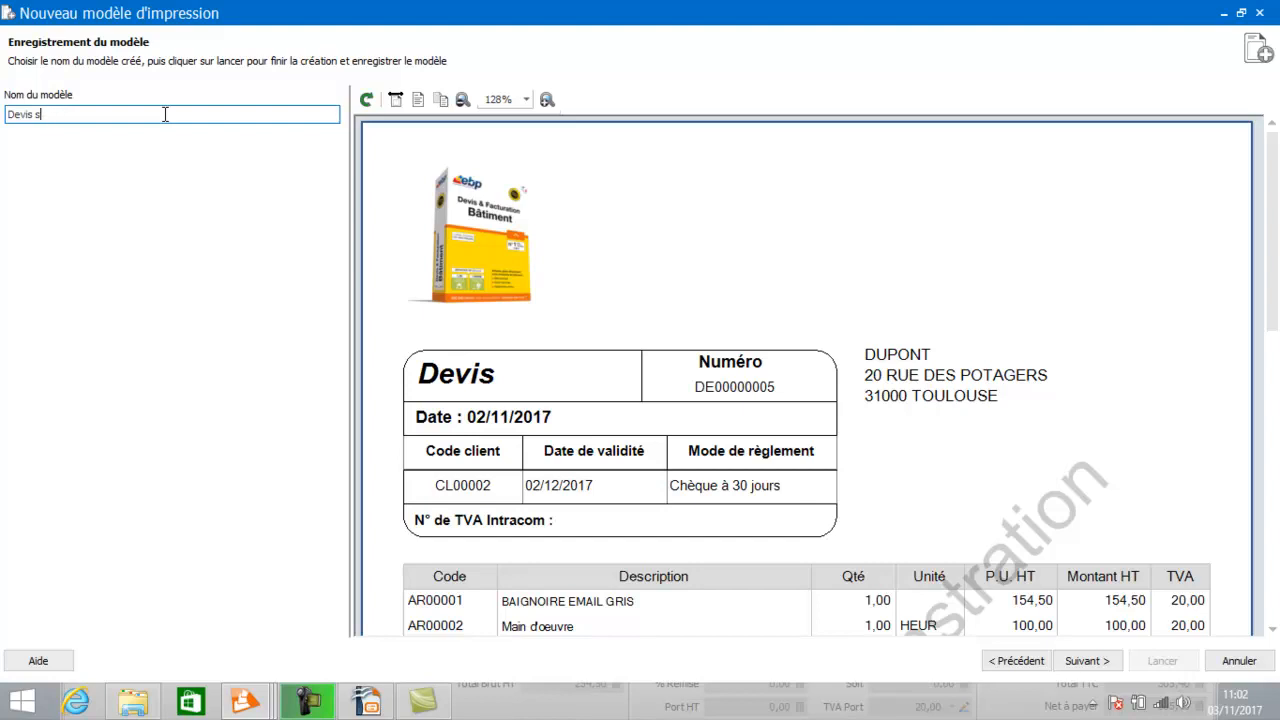
pyautogui.write('demo')
pyautogui.click(1070, 660)
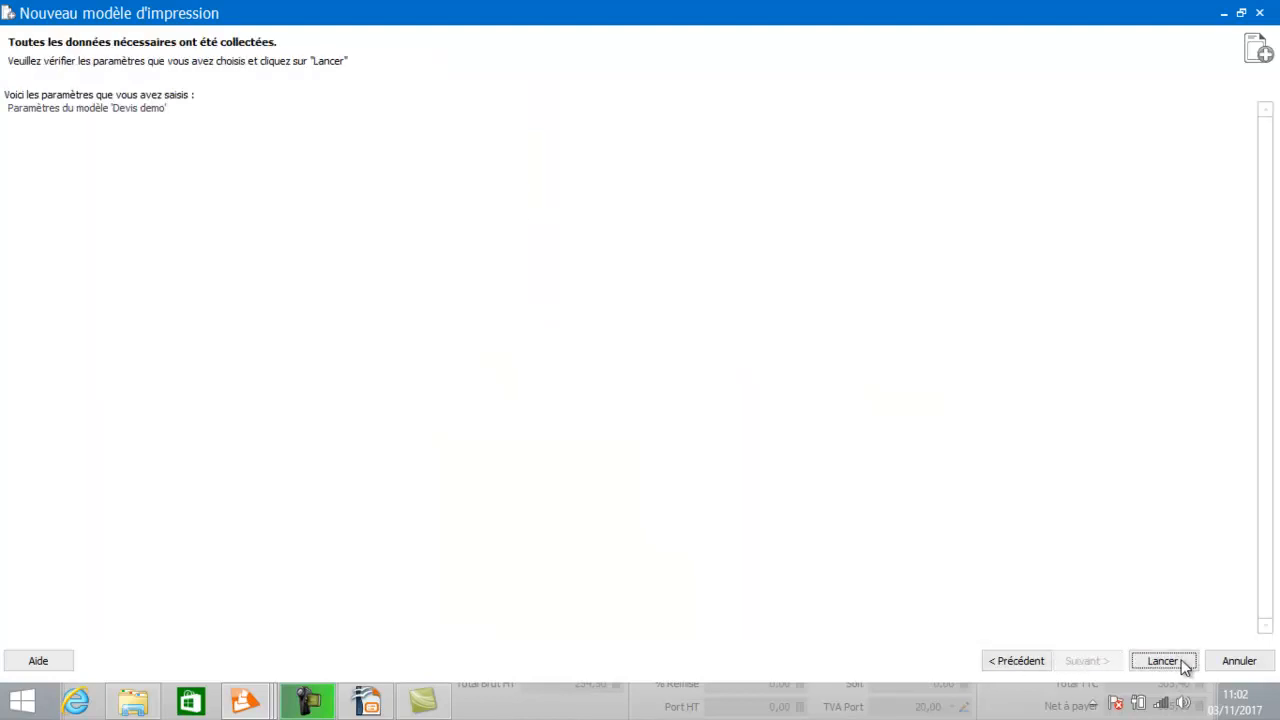
# Launch creation of the Devis demo template and close the print preview window that follows.
pyautogui.click(1181, 662)
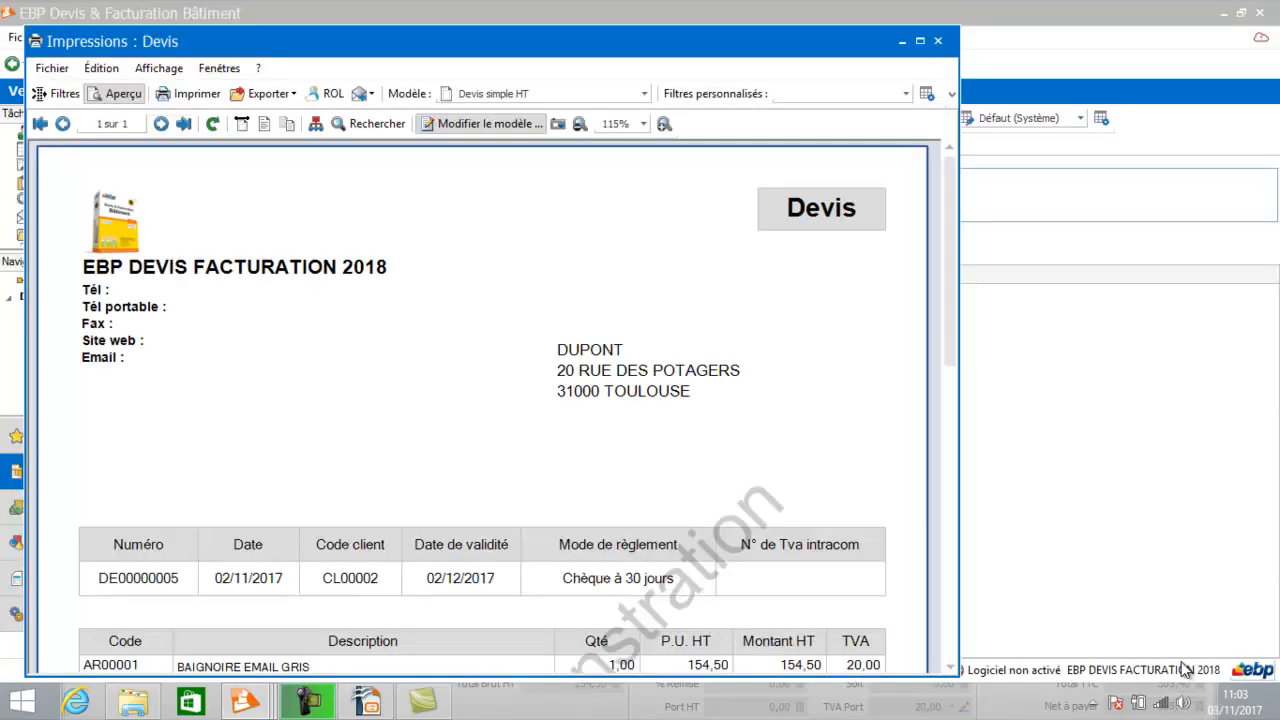
pyautogui.click(940, 41)
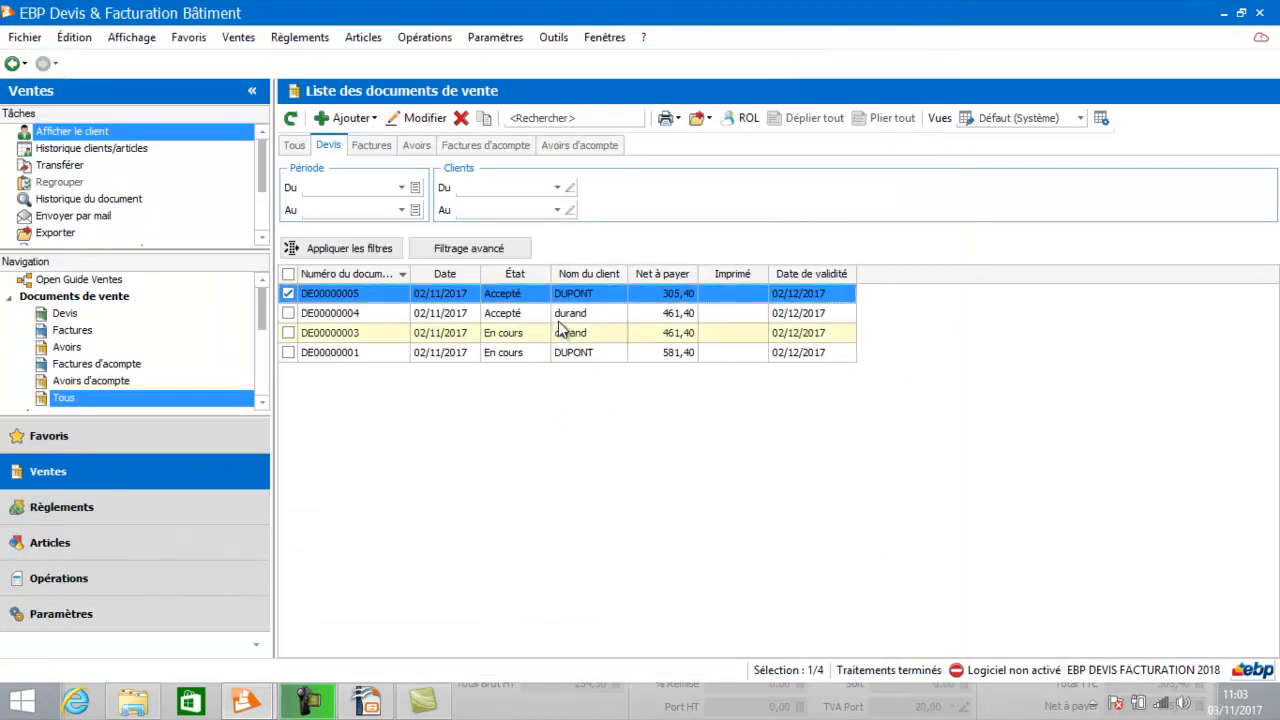
# Open quote DE00000005, preview its printout, and switch the print model to Devis demo.
pyautogui.doubleClick(566, 303)
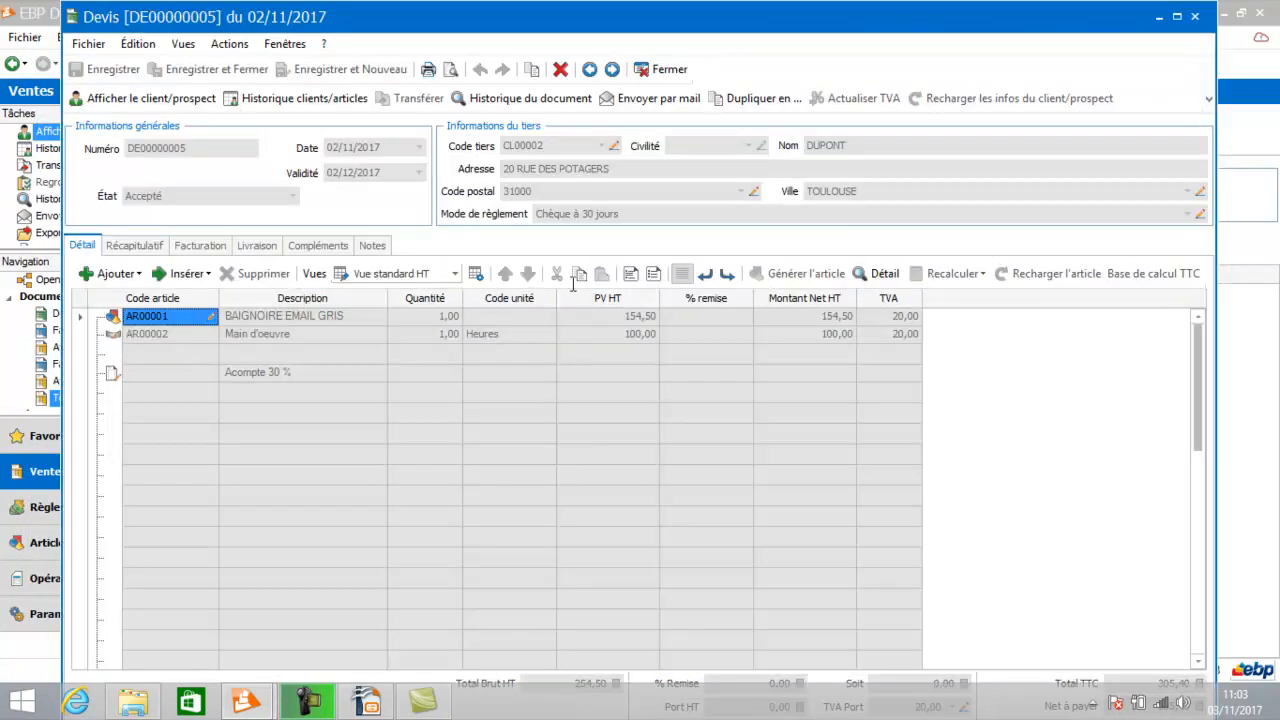
pyautogui.click(450, 70)
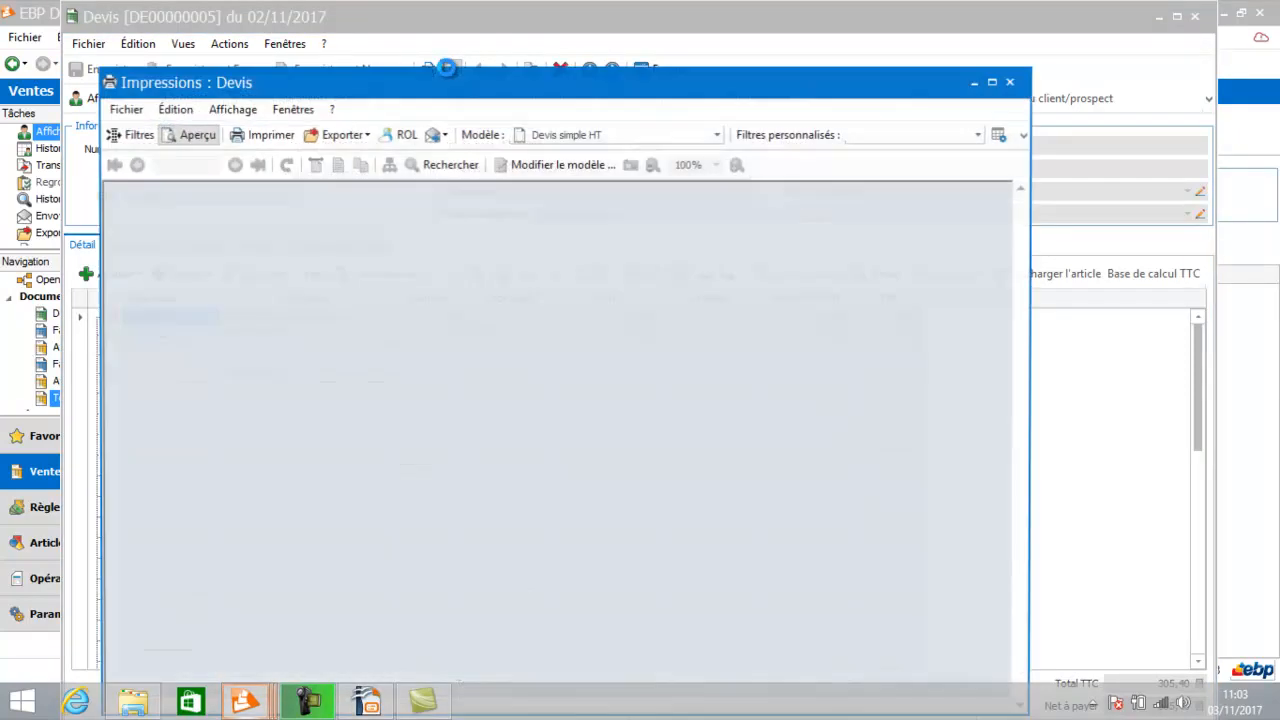
pyautogui.click(718, 136)
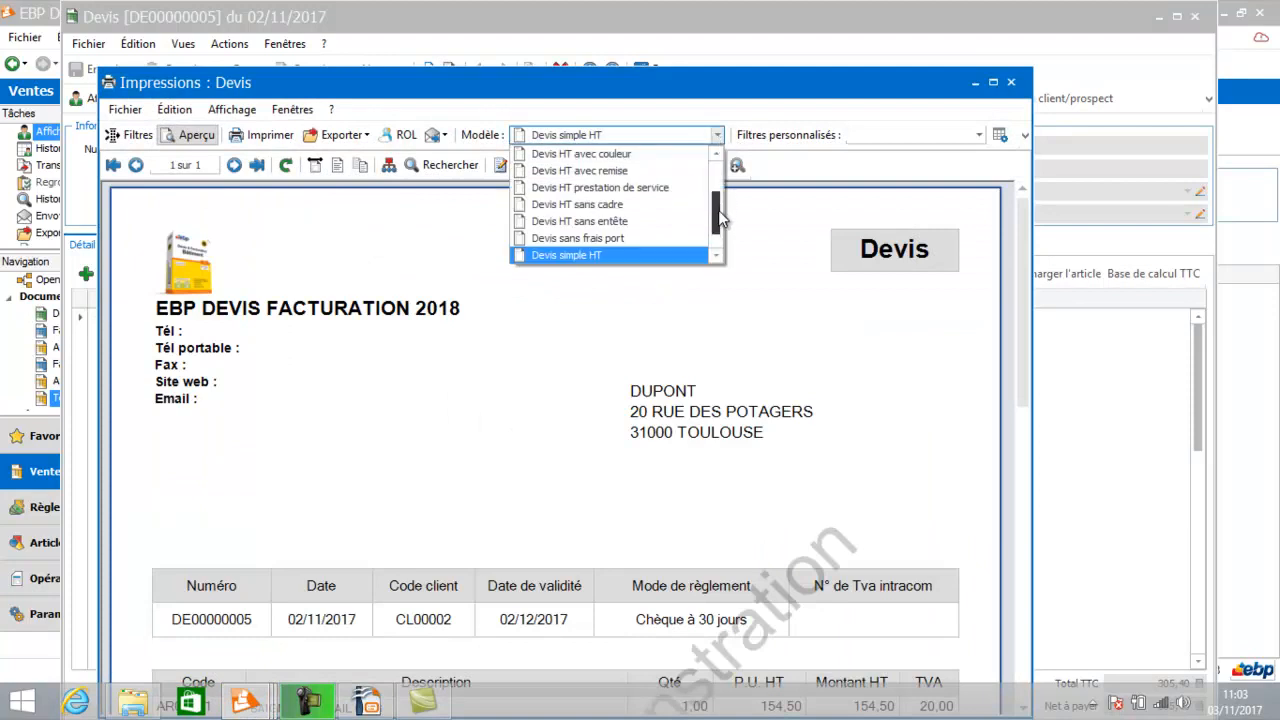
pyautogui.moveTo(719, 213); pyautogui.dragTo(714, 177)
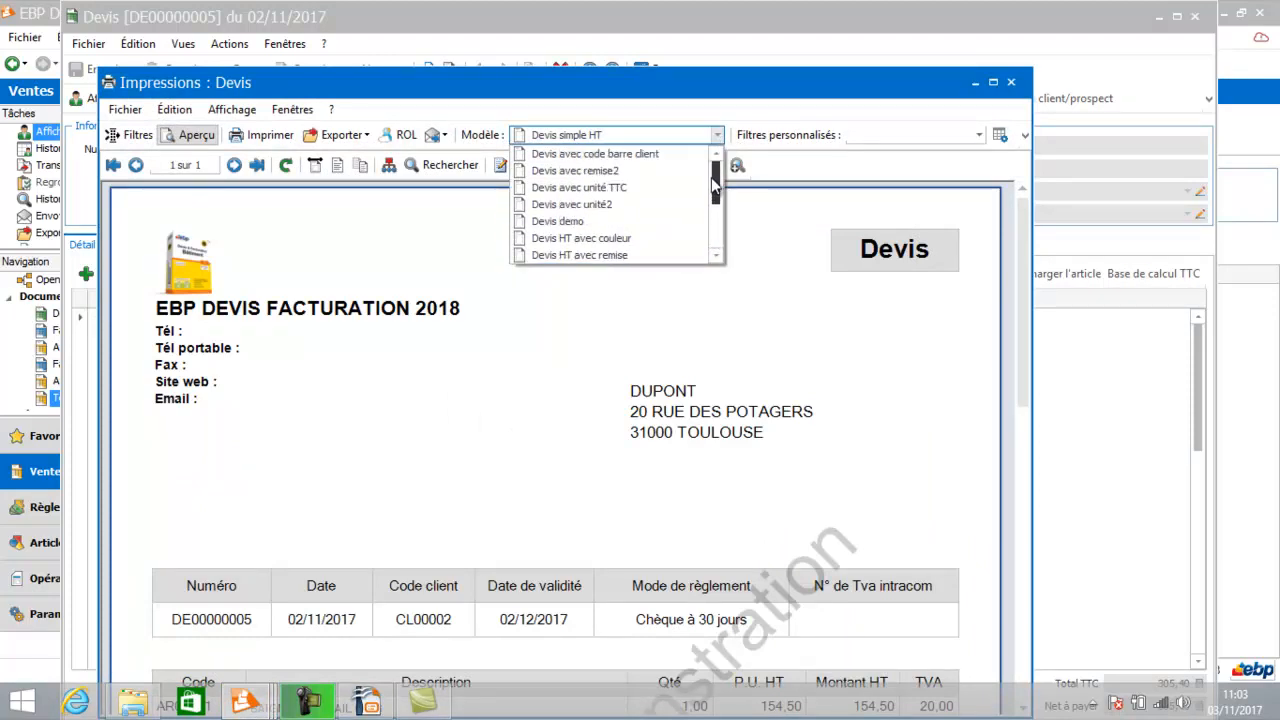
pyautogui.click(569, 222)
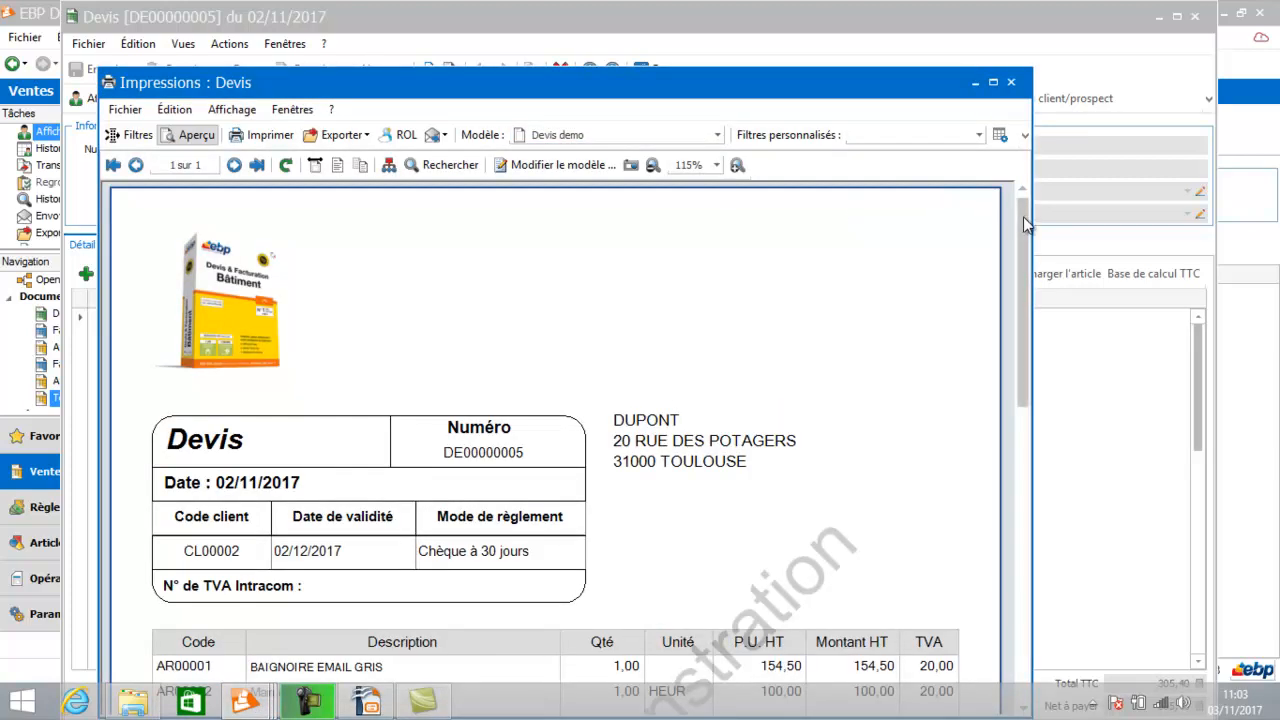
# Scroll the Devis demo preview down to the footer totals, then close the preview and the quote.
pyautogui.moveTo(1026, 226); pyautogui.dragTo(1044, 555)
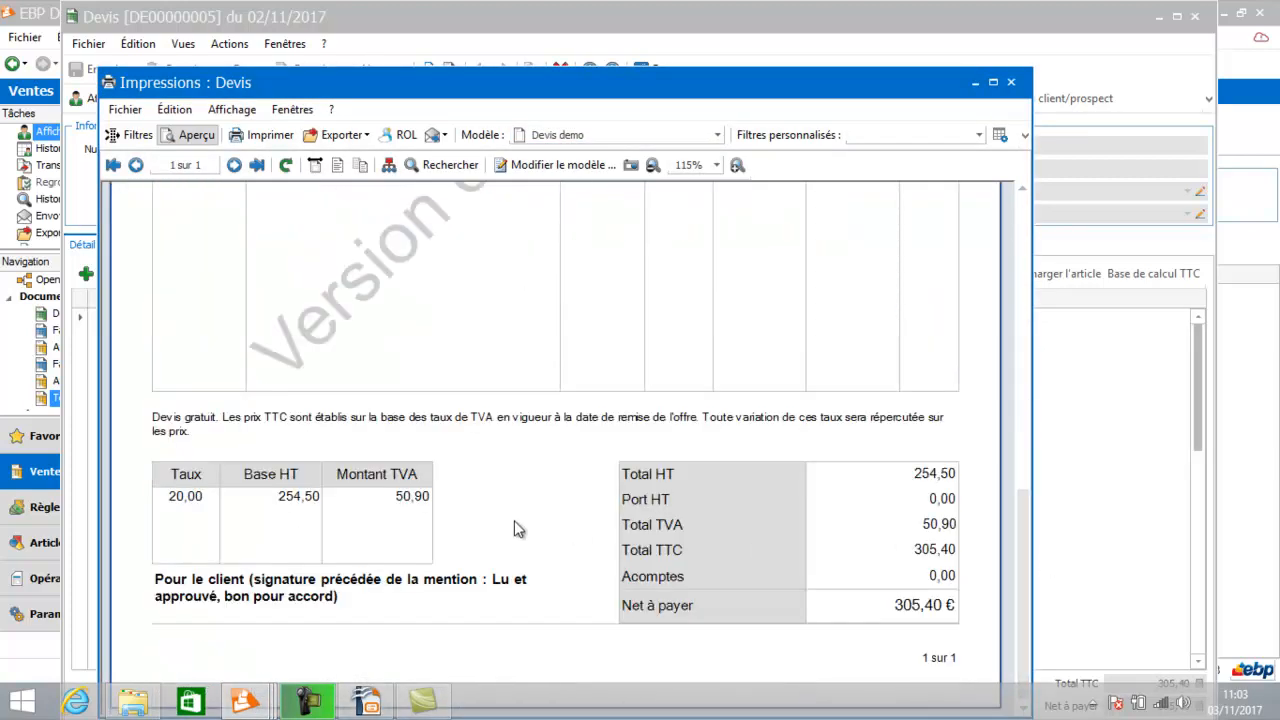
pyautogui.click(1011, 83)
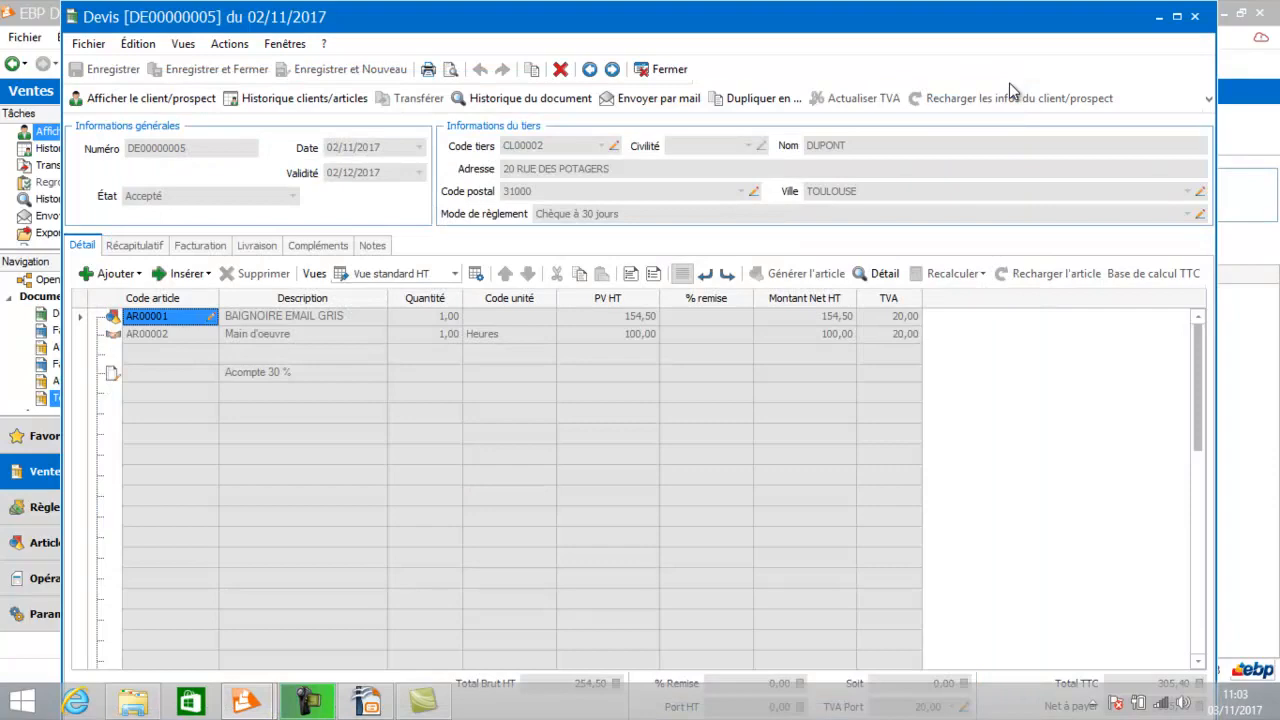
pyautogui.click(668, 70)
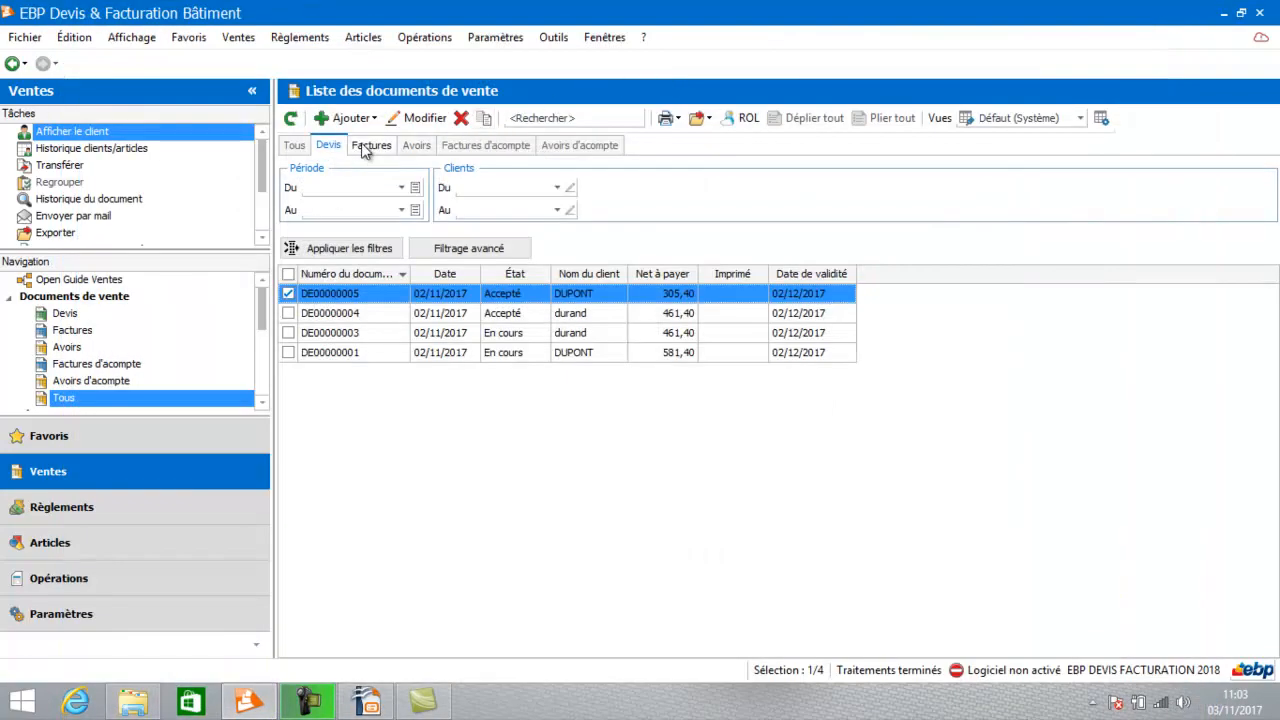
# Open the provisional invoice TMP00000004, preview its printout, and start a new print template wizard from it.
pyautogui.click(368, 147)
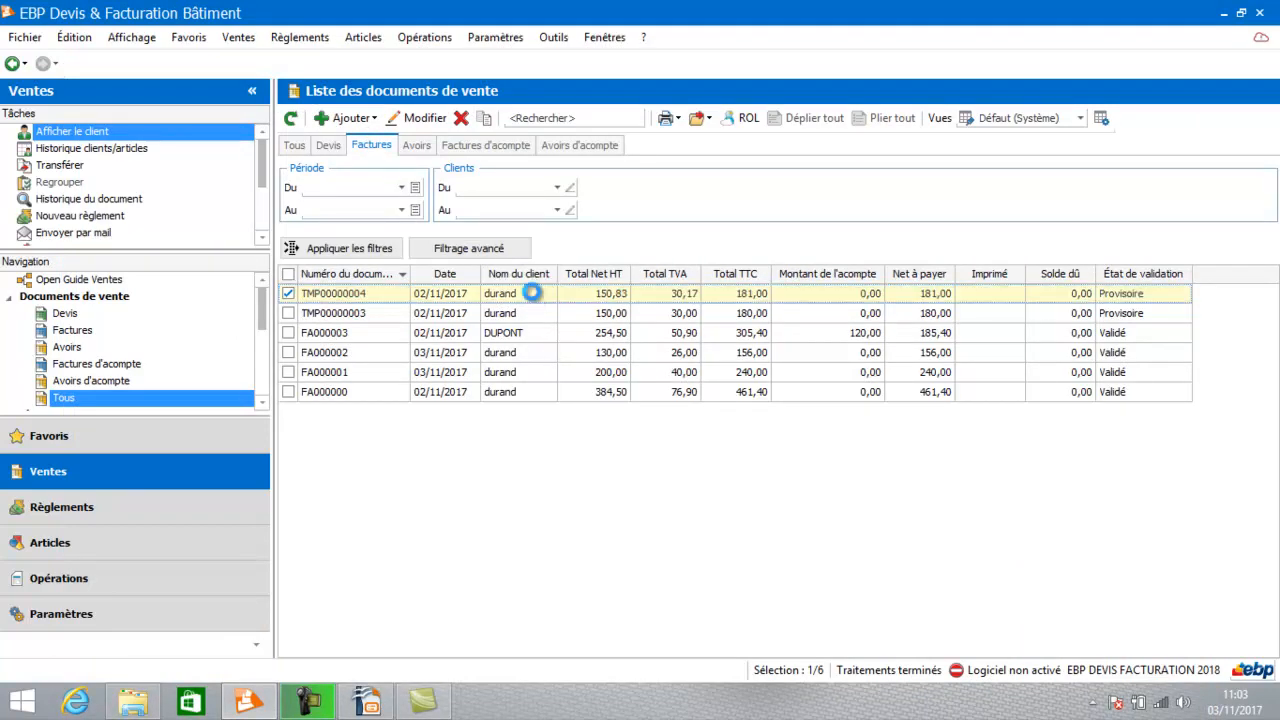
pyautogui.doubleClick(532, 293)
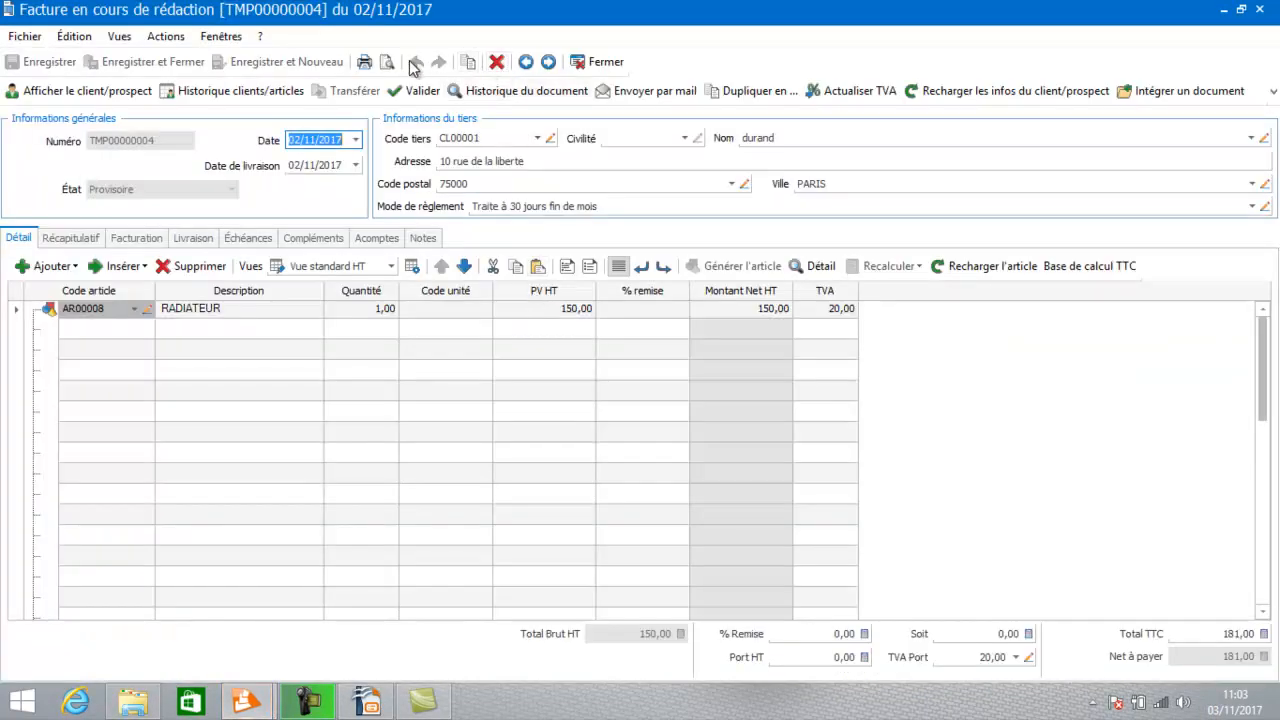
pyautogui.click(387, 62)
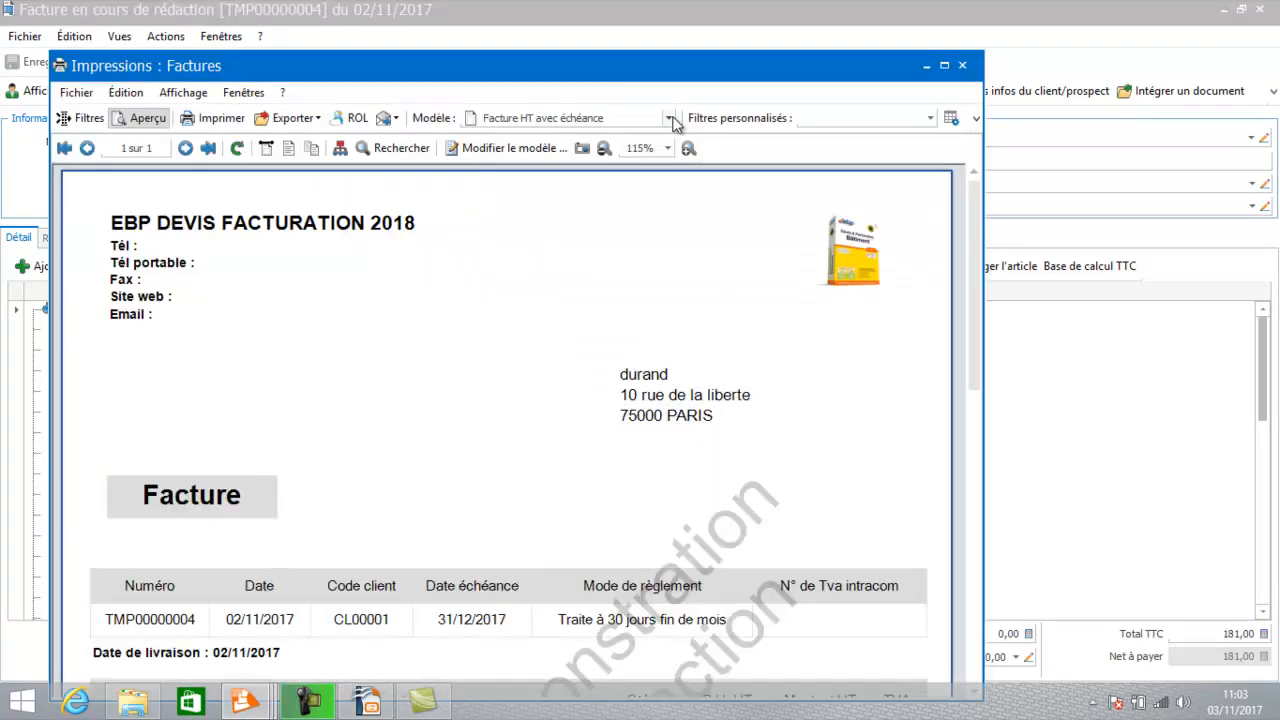
pyautogui.click(501, 142)
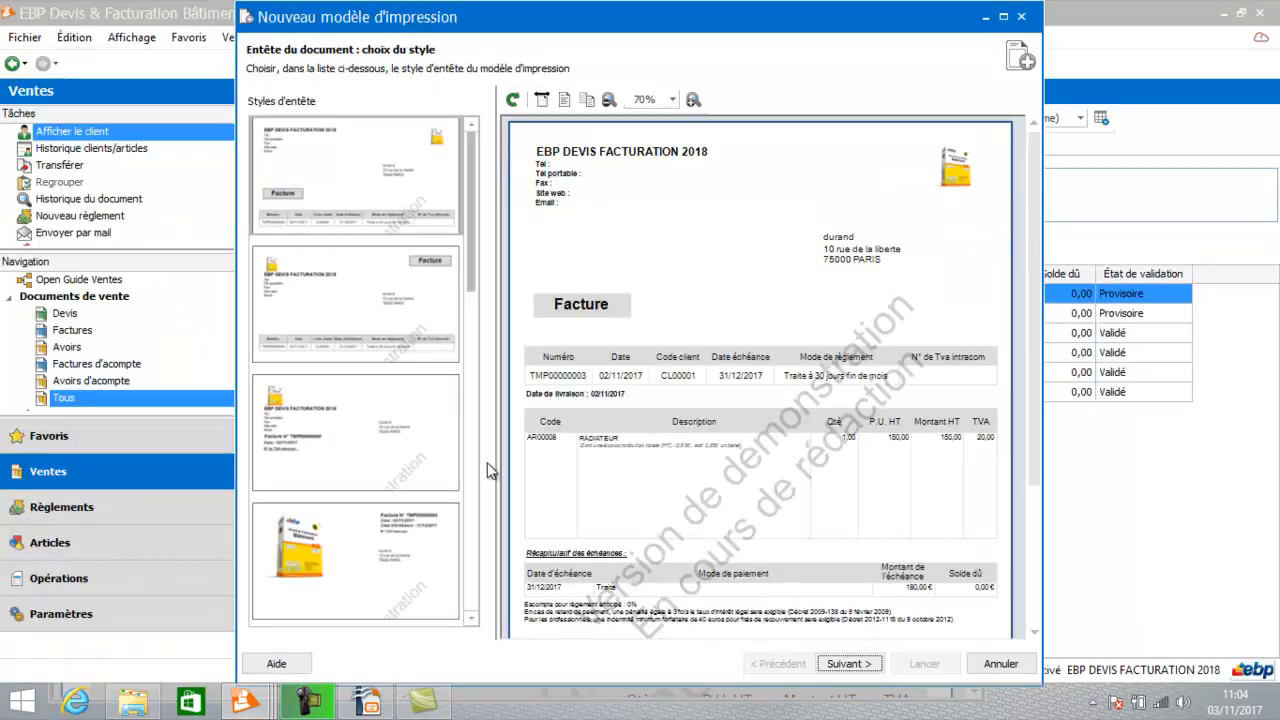